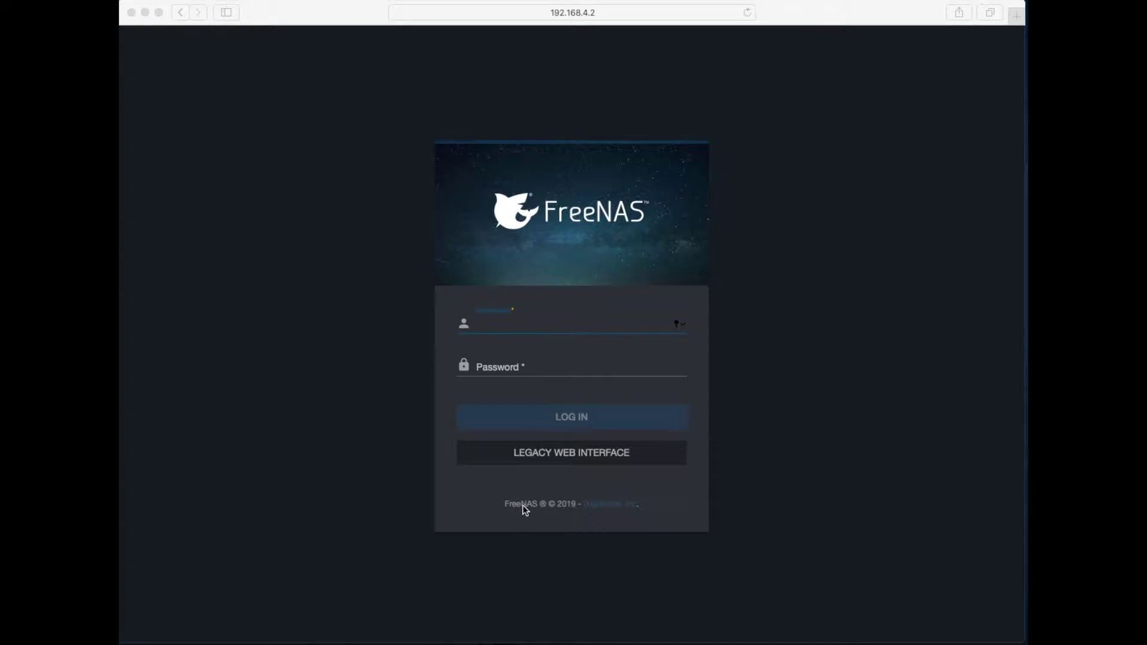
Step: Log in to the FreeNAS web interface as root, re-entering the password after the first attempt is rejected
left_click(499, 327)
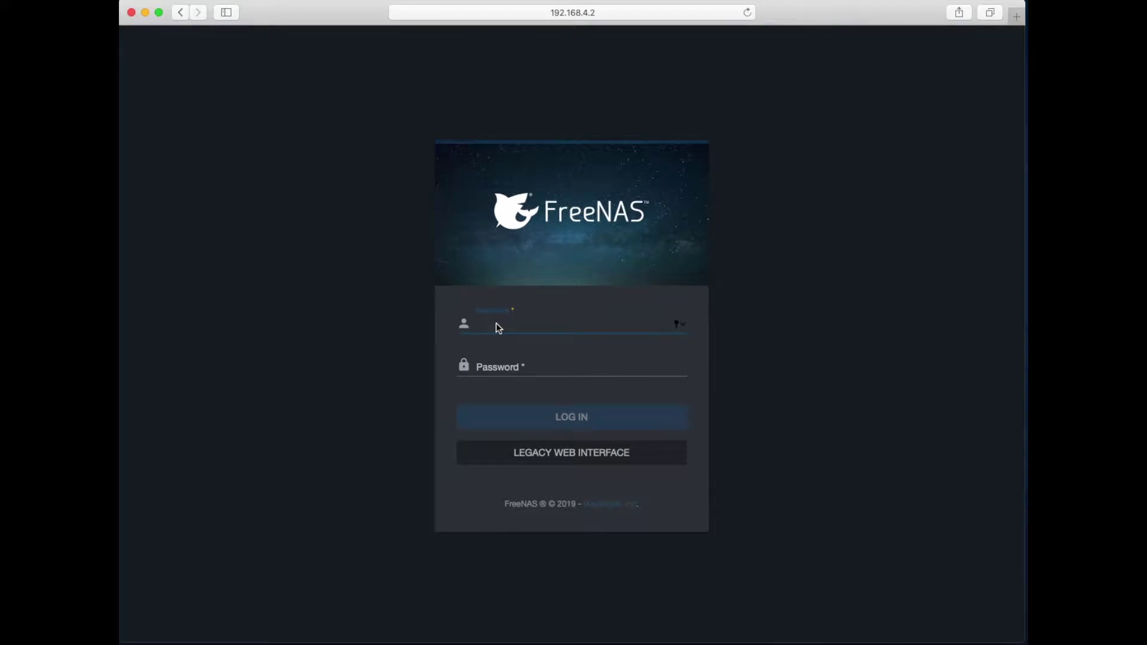
type("root")
key("Tab")
type("*****")
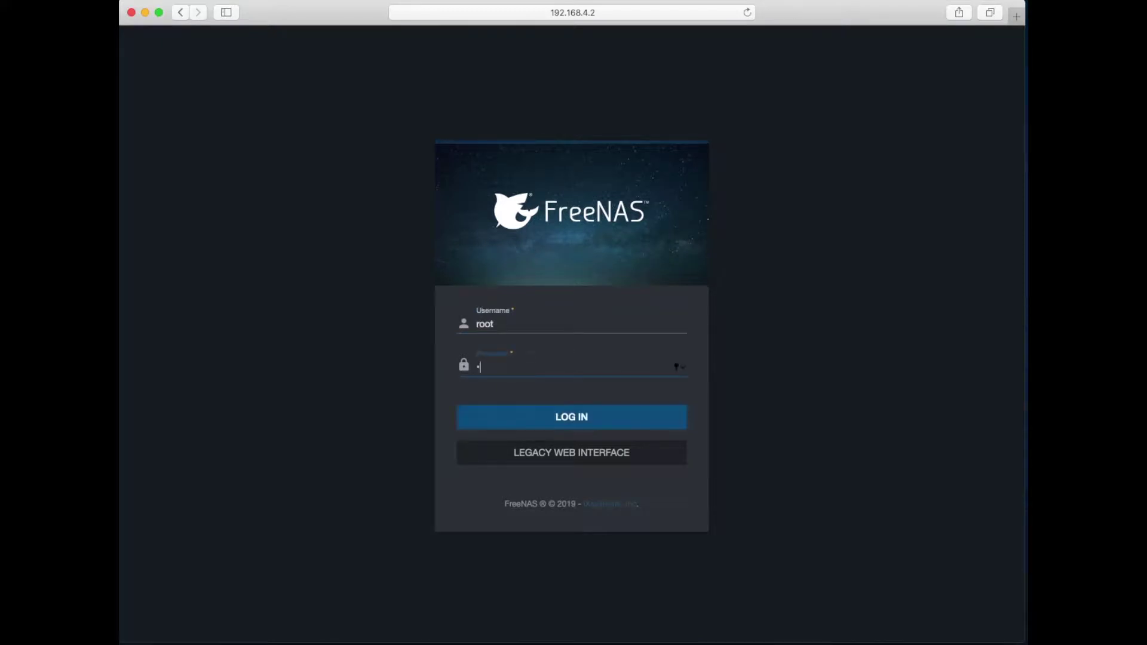
key("Return")
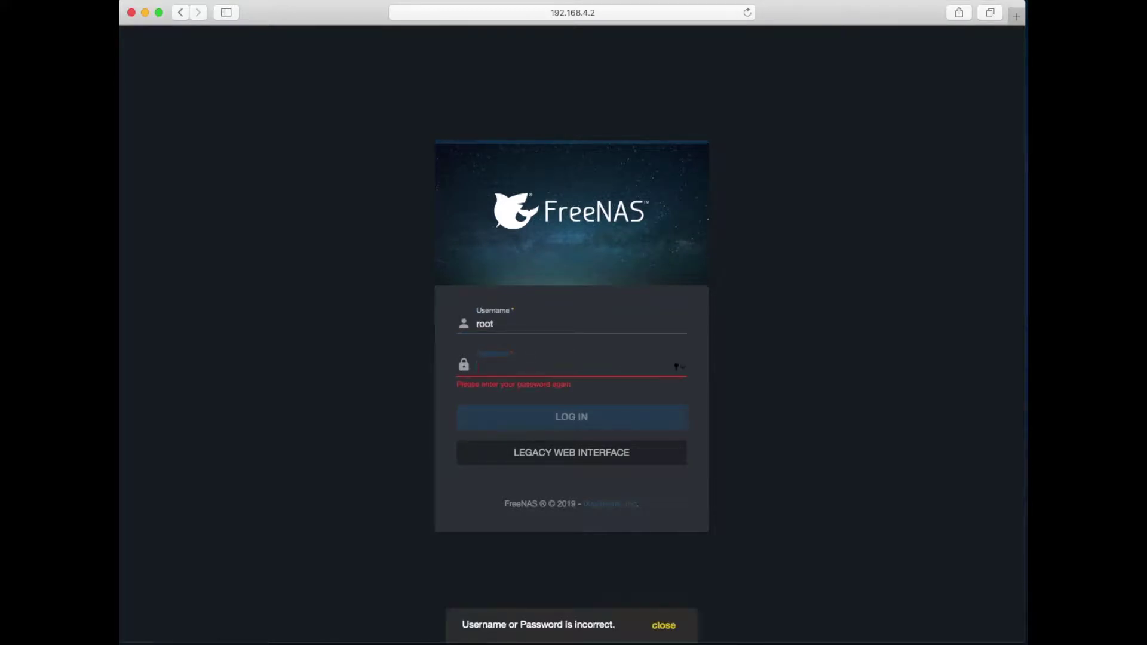
type("*********")
key("Return")
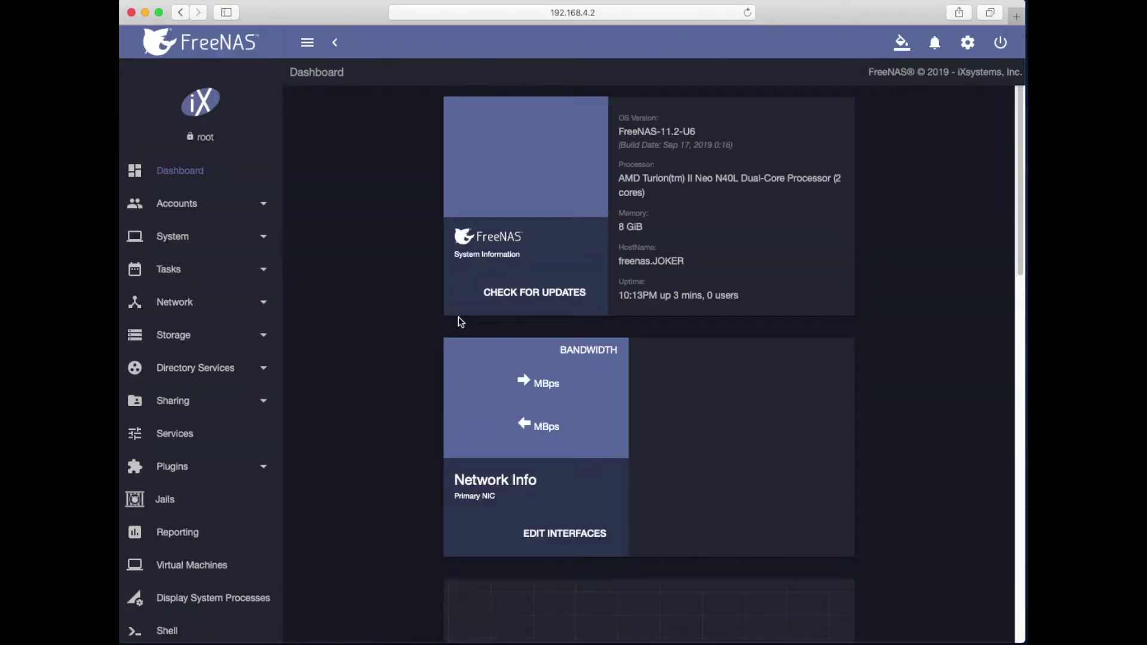
left_click(168, 209)
Step: Open the Add User form briefly, then go to the Storage Pools list
left_click(169, 270)
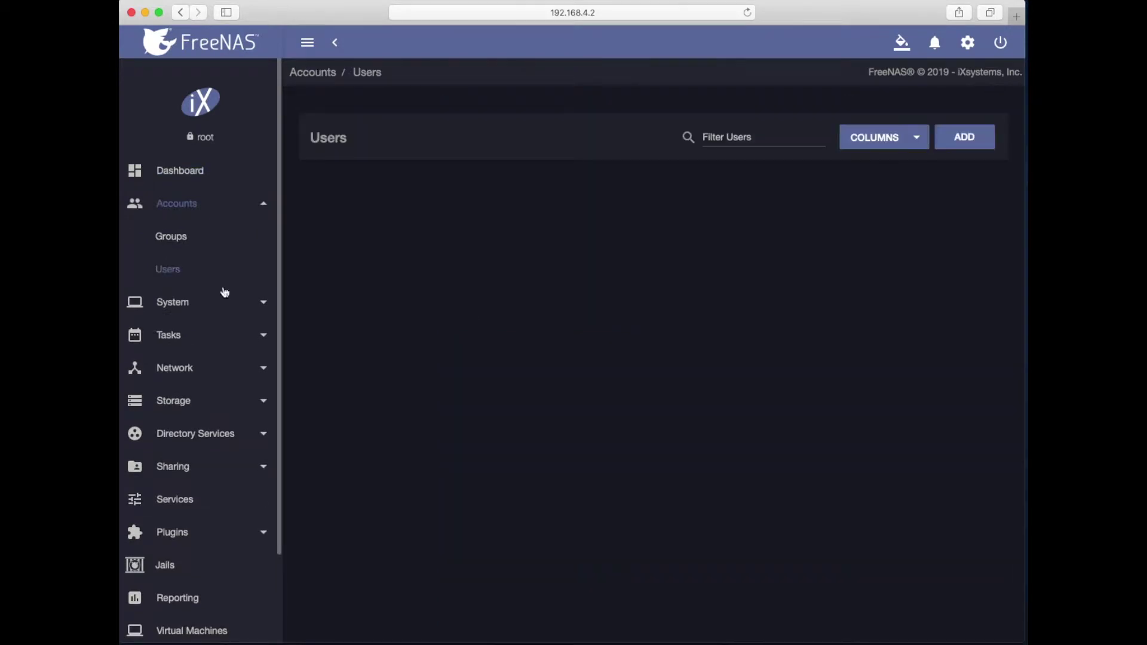
left_click(963, 142)
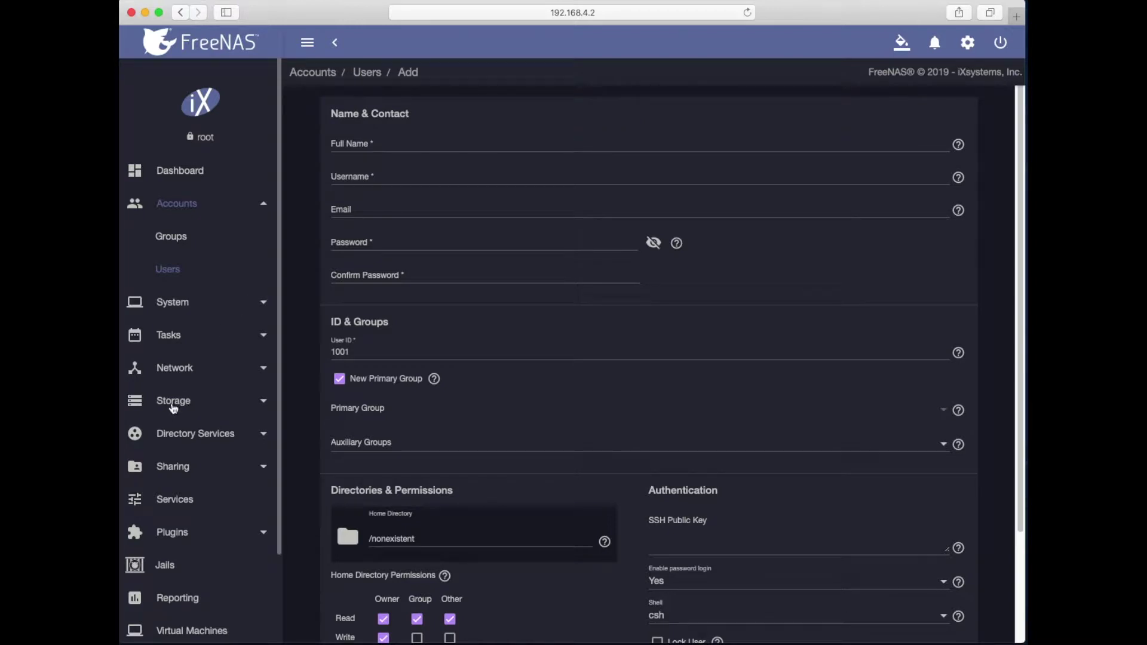
left_click(173, 408)
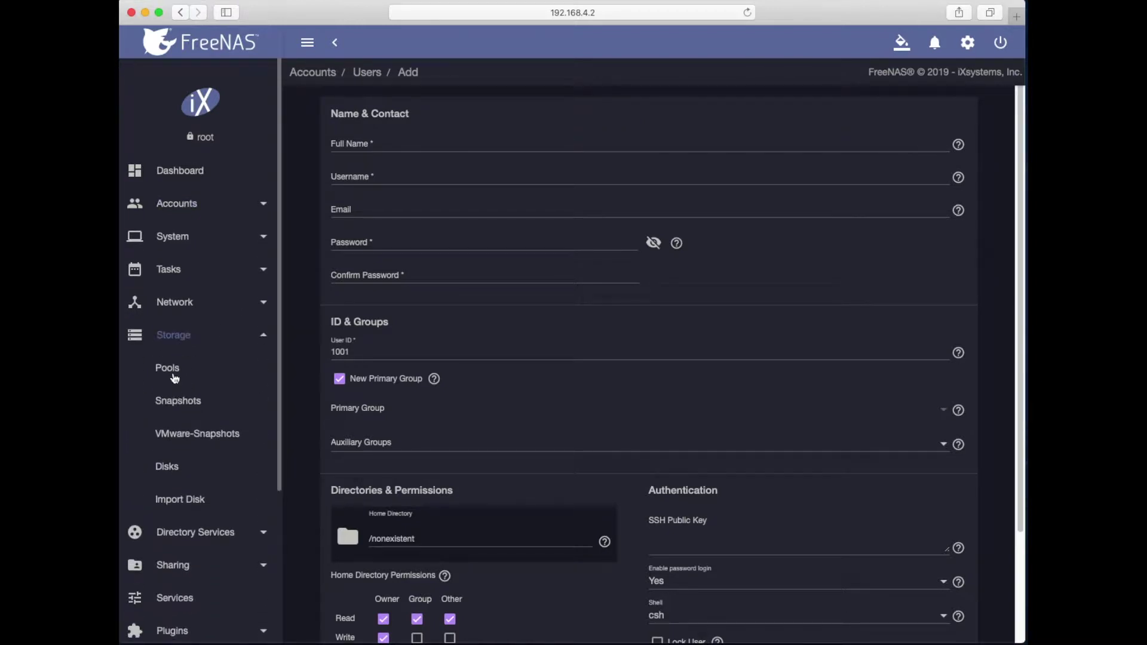
left_click(174, 371)
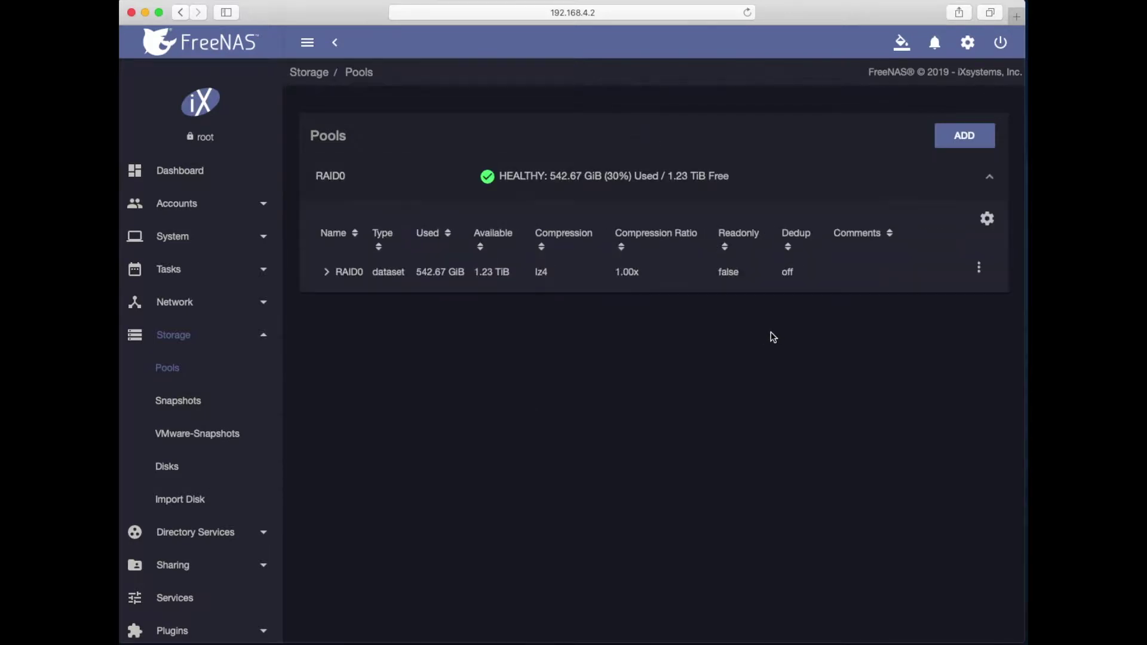
Step: Delete time-machine-dataset from the RAID0 pool, ticking the confirmation first
left_click(353, 271)
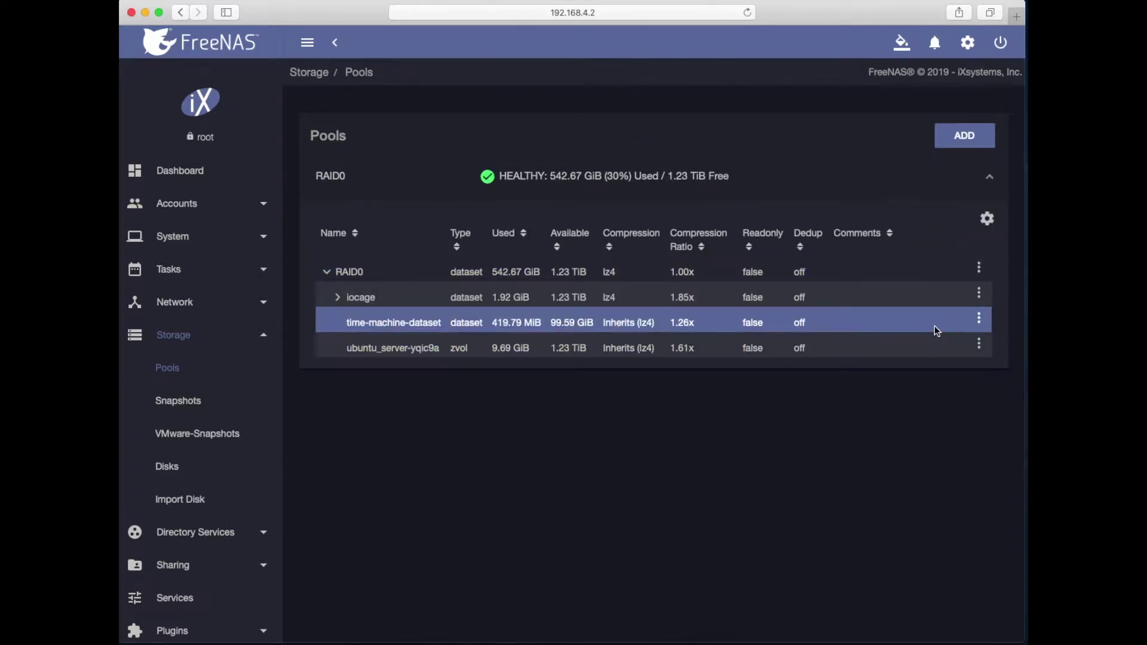
left_click(978, 321)
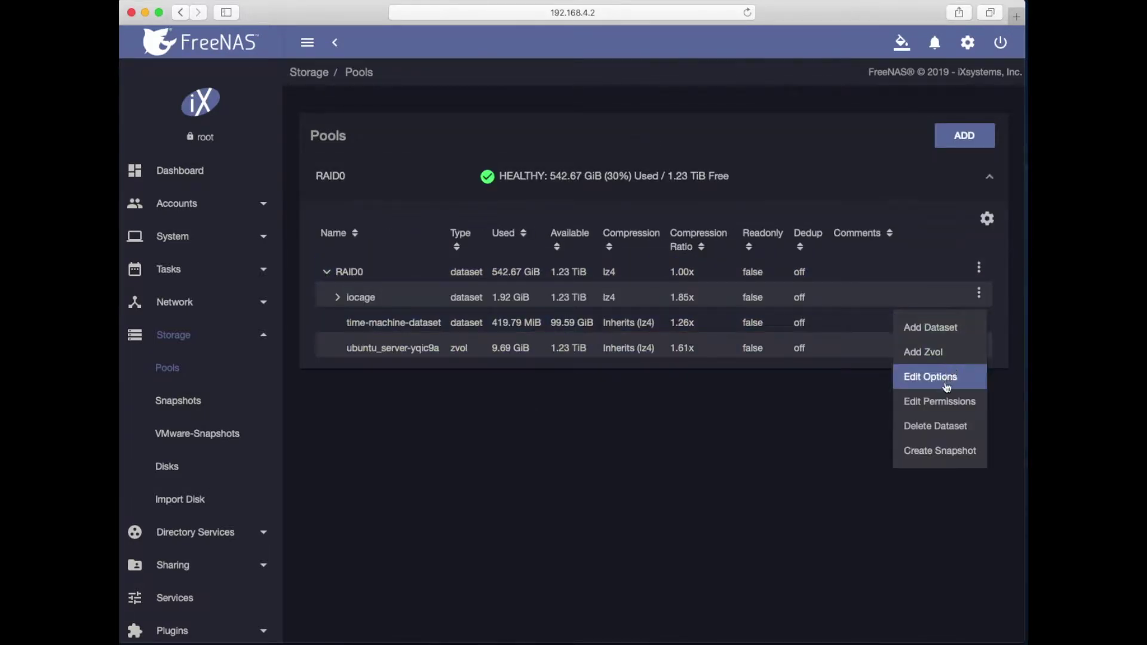
left_click(934, 436)
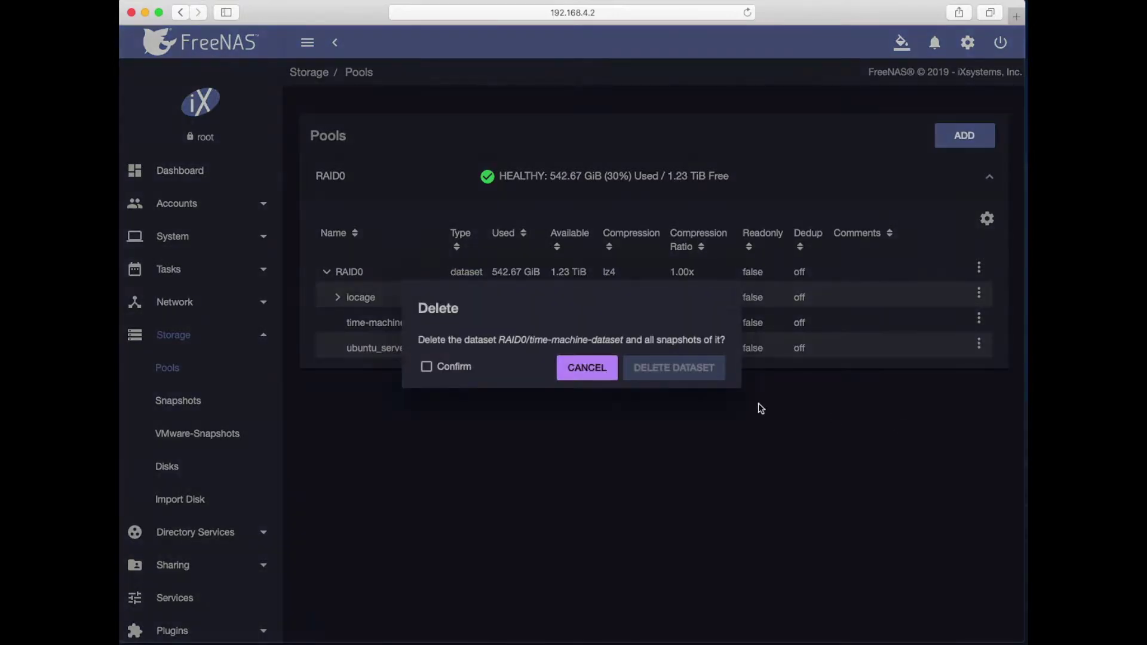
left_click(452, 366)
left_click(650, 371)
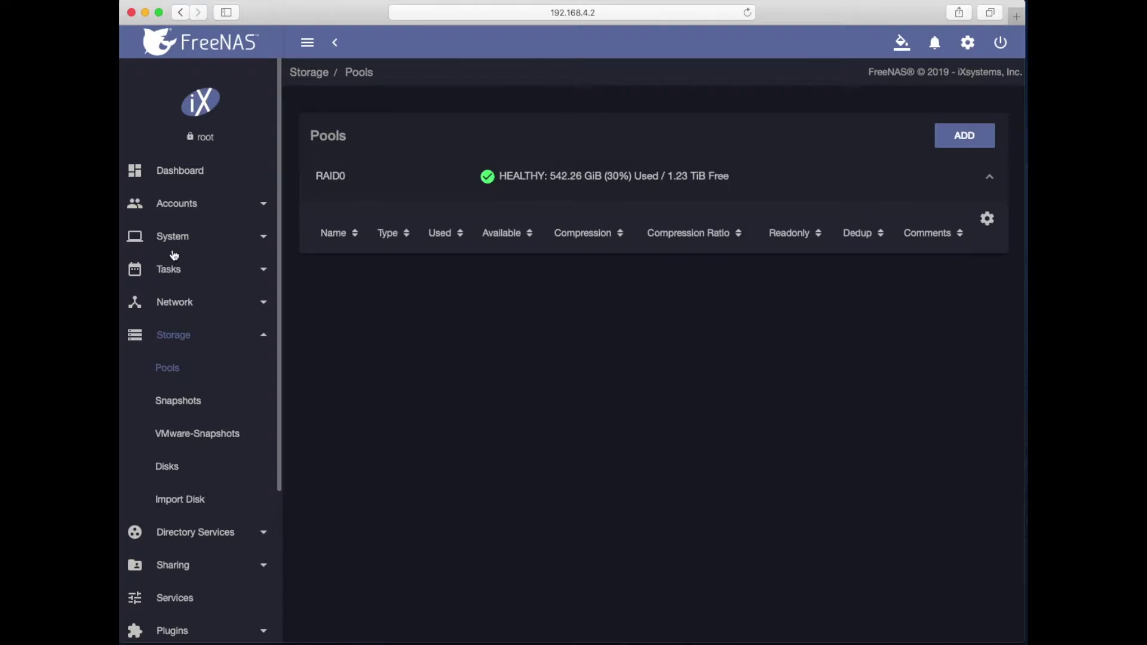
left_click(170, 205)
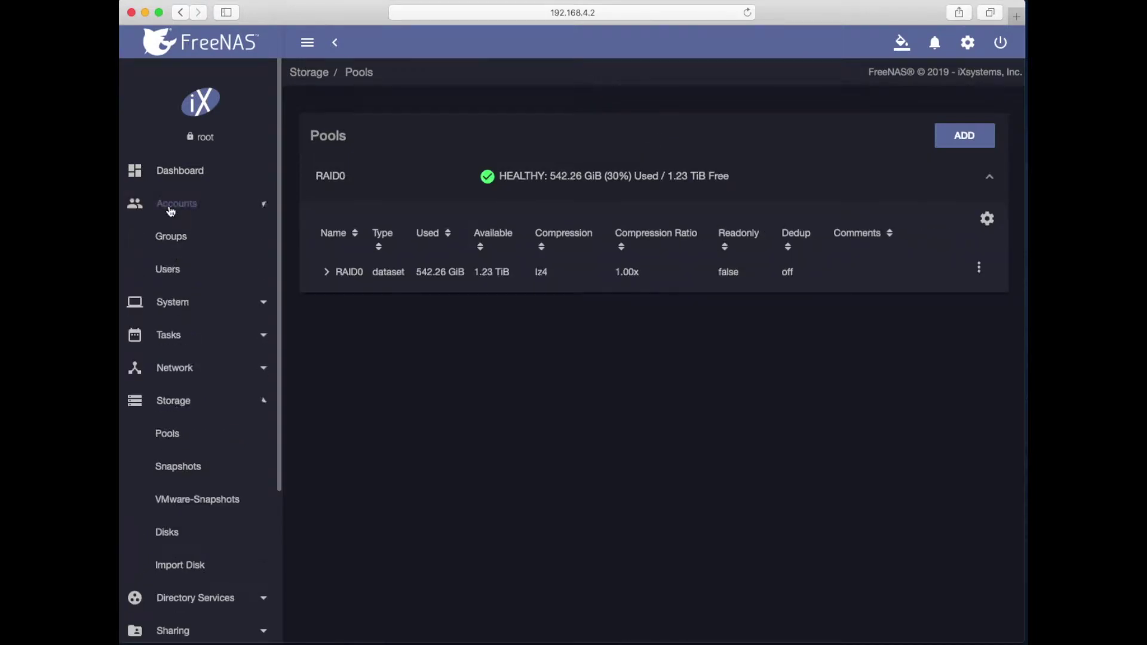
Step: Start a new user with full name alex-mac
left_click(168, 269)
left_click(965, 137)
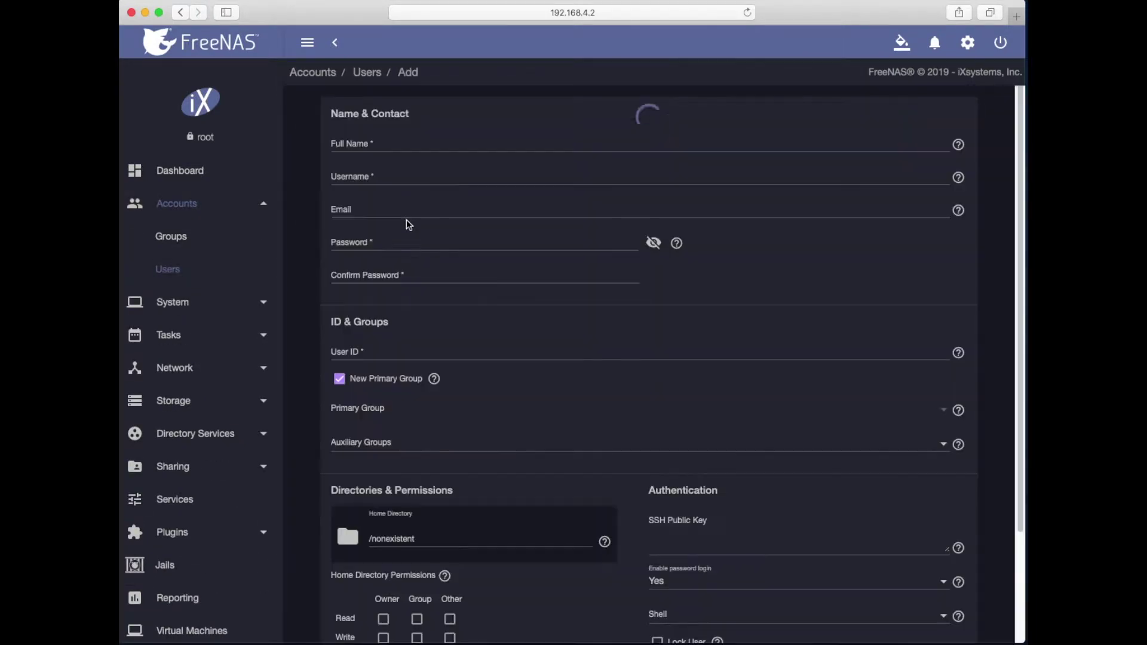
left_click(367, 141)
type("a")
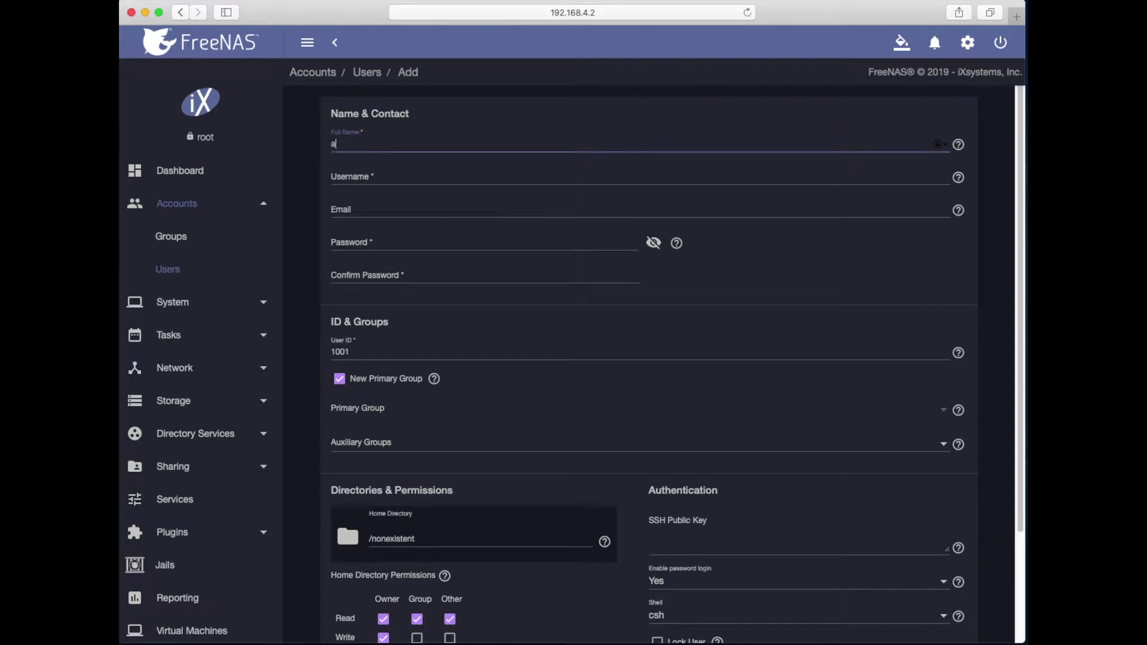
type("lex-mac")
left_click(367, 175)
left_click(368, 208)
left_click(379, 242)
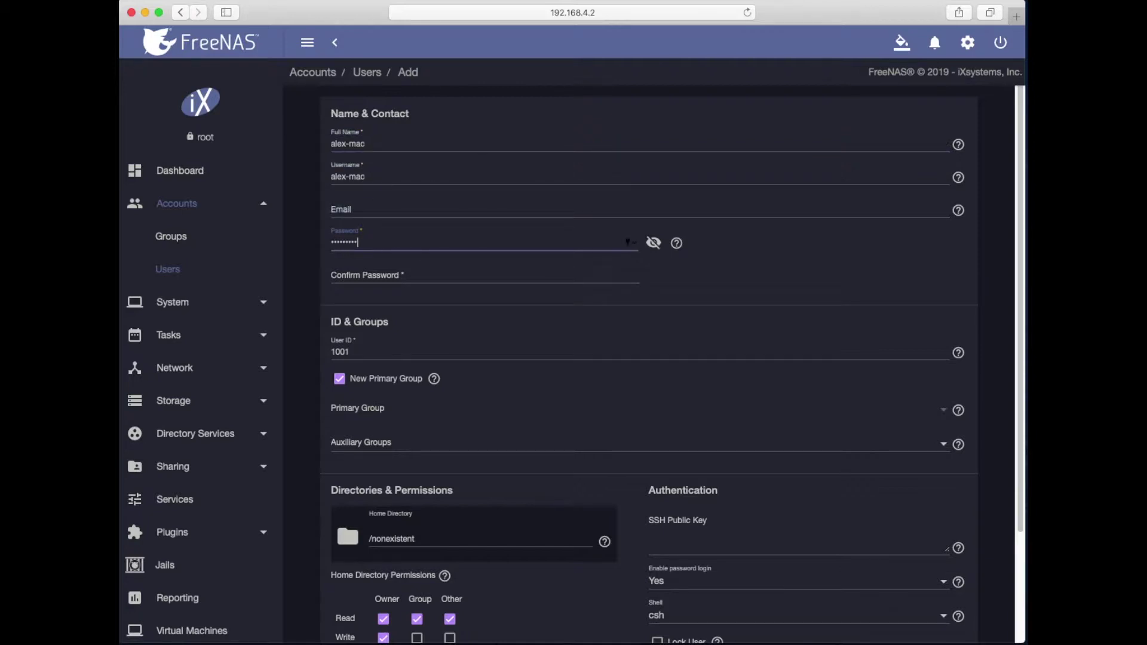
Step: Enter and confirm the new user's password, then save the account
key("Tab")
type("•••••")
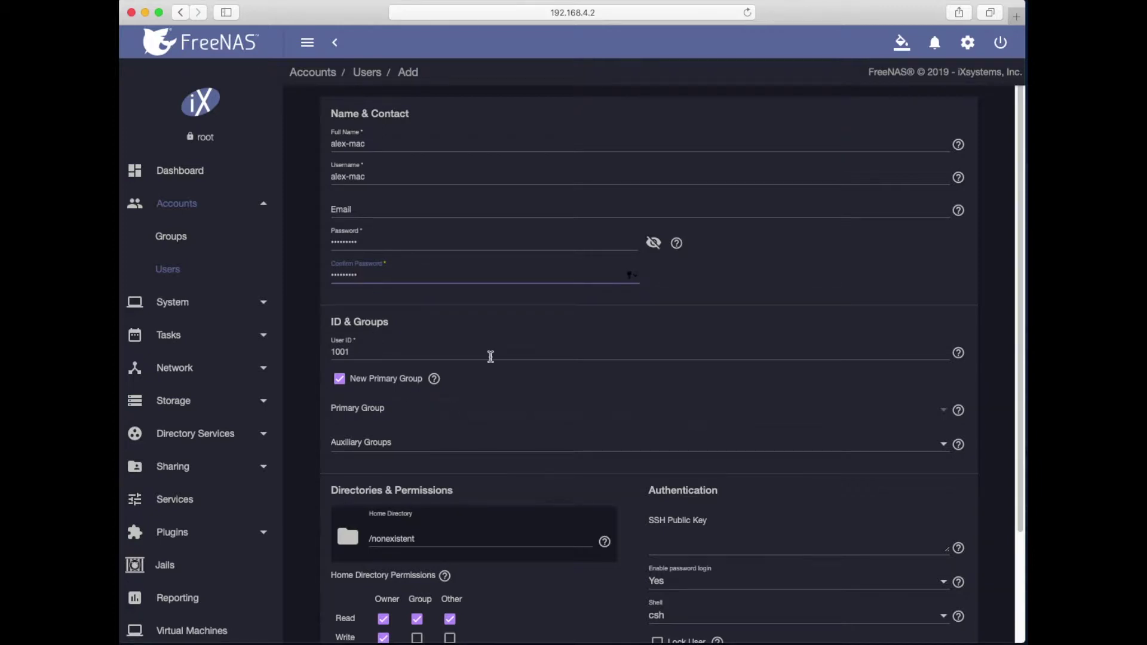
scroll(491, 357, "down", 5)
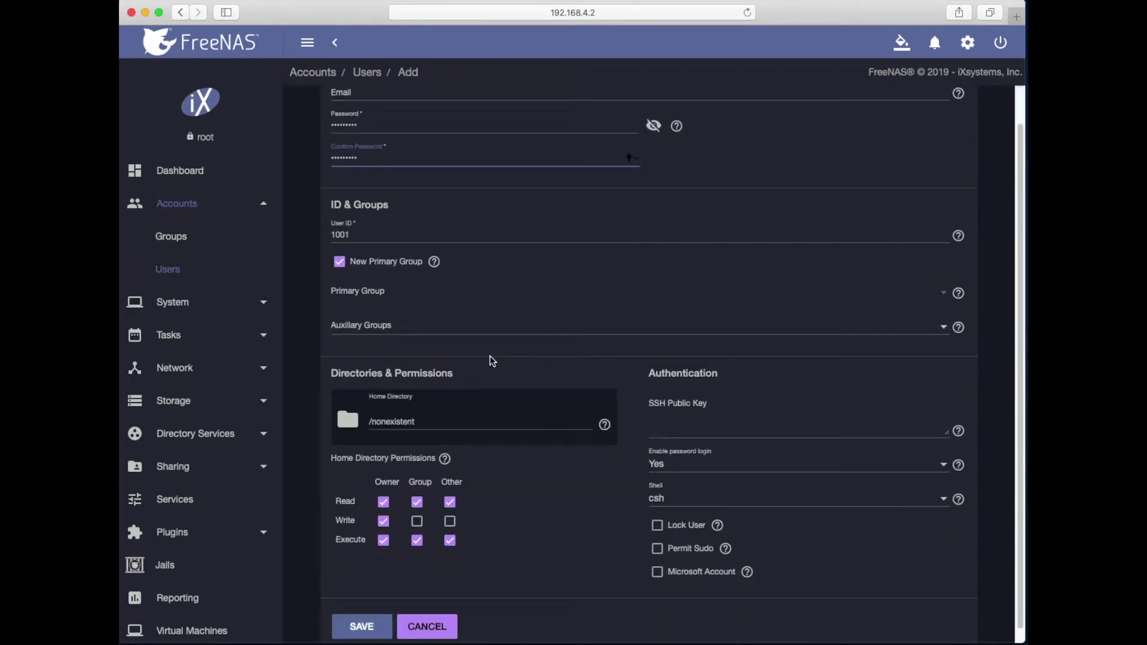
scroll(490, 361, "down", 1)
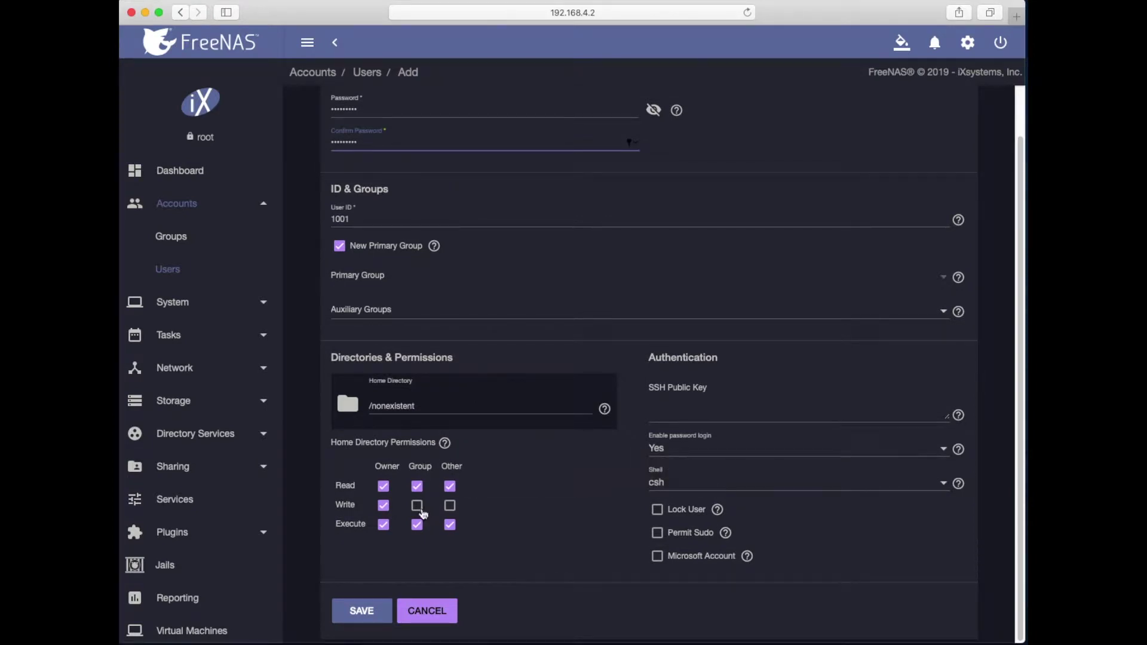
left_click(364, 614)
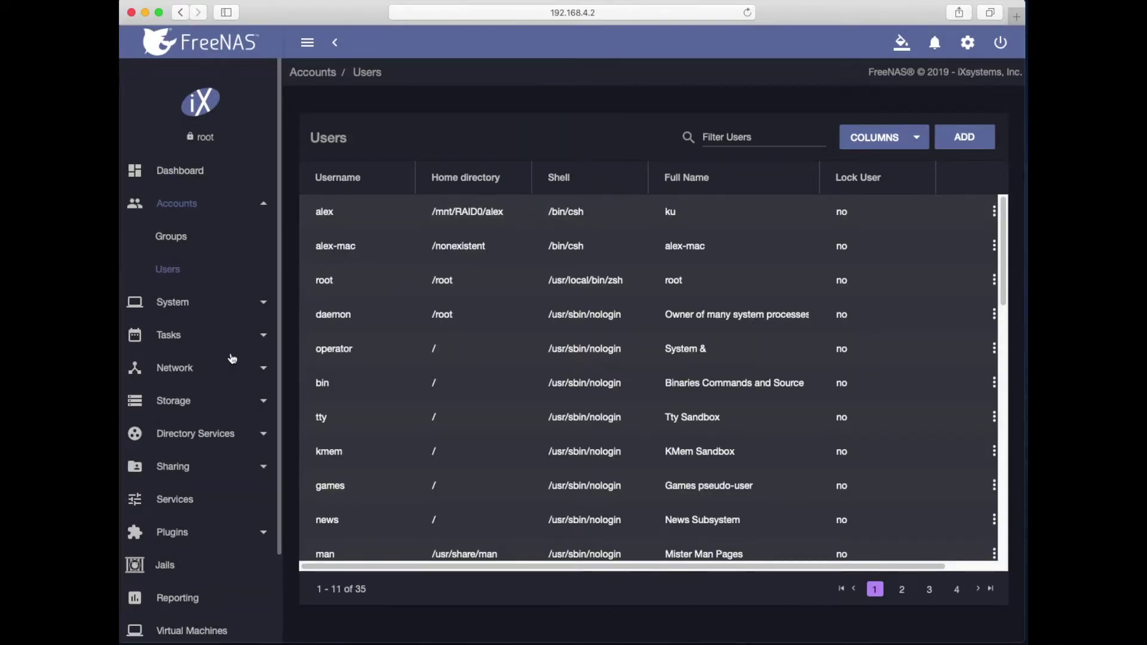
Step: Expand RAID0 in Storage Pools to confirm the old dataset is gone, cancelling the Add Pool form
left_click(173, 408)
left_click(168, 369)
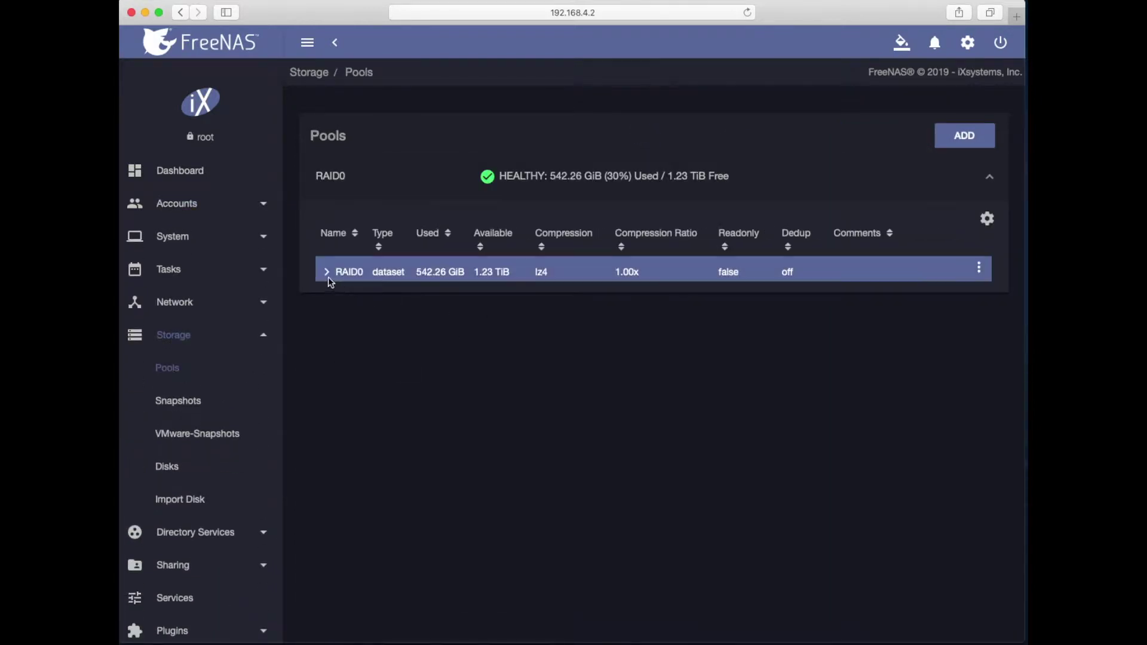
left_click(328, 276)
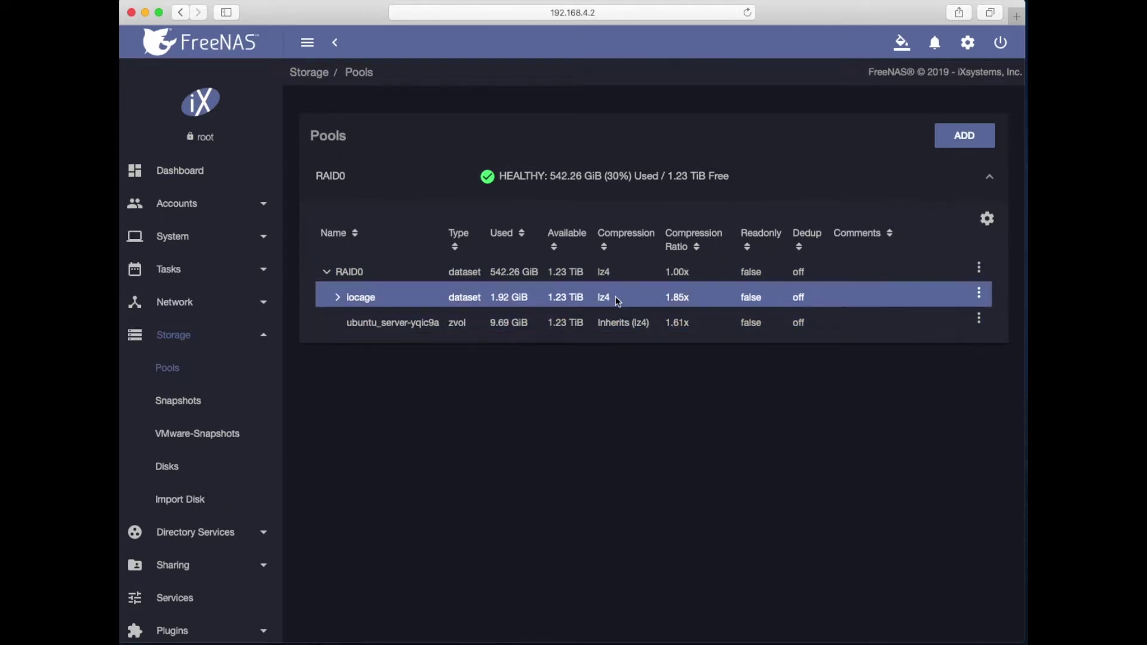
left_click(980, 142)
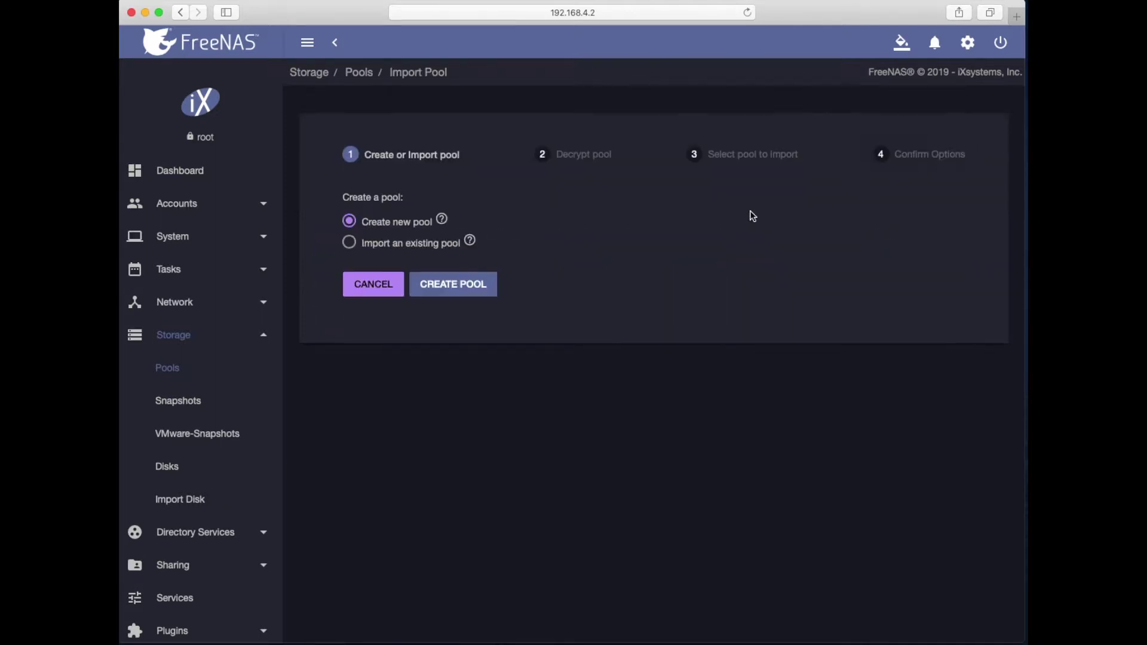
left_click(371, 289)
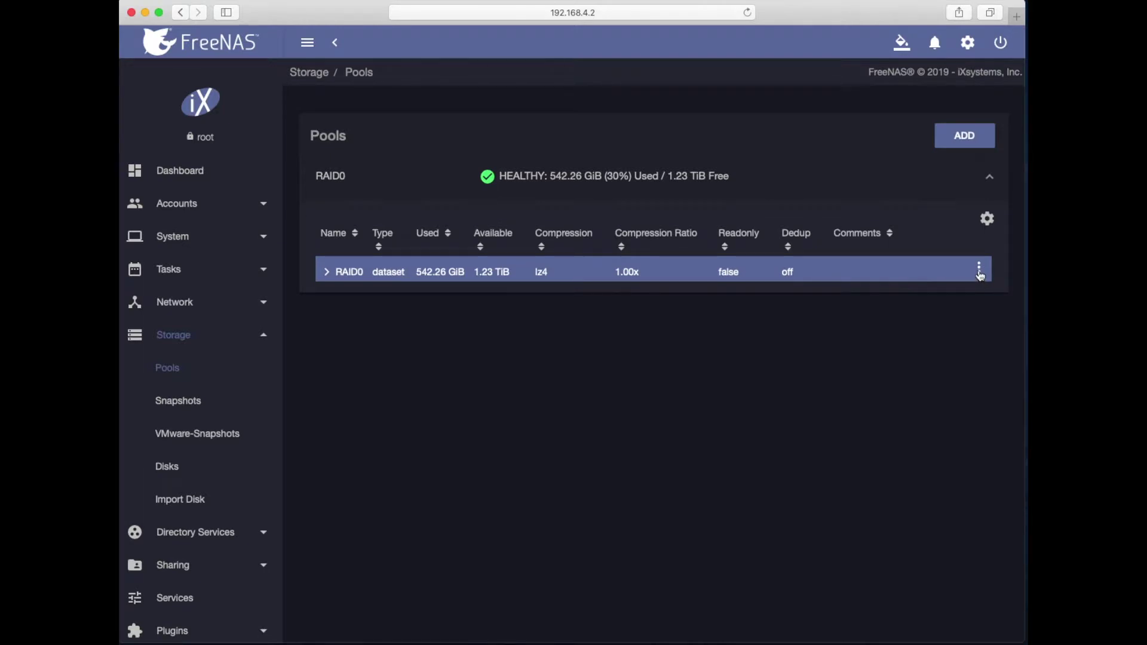
left_click(980, 271)
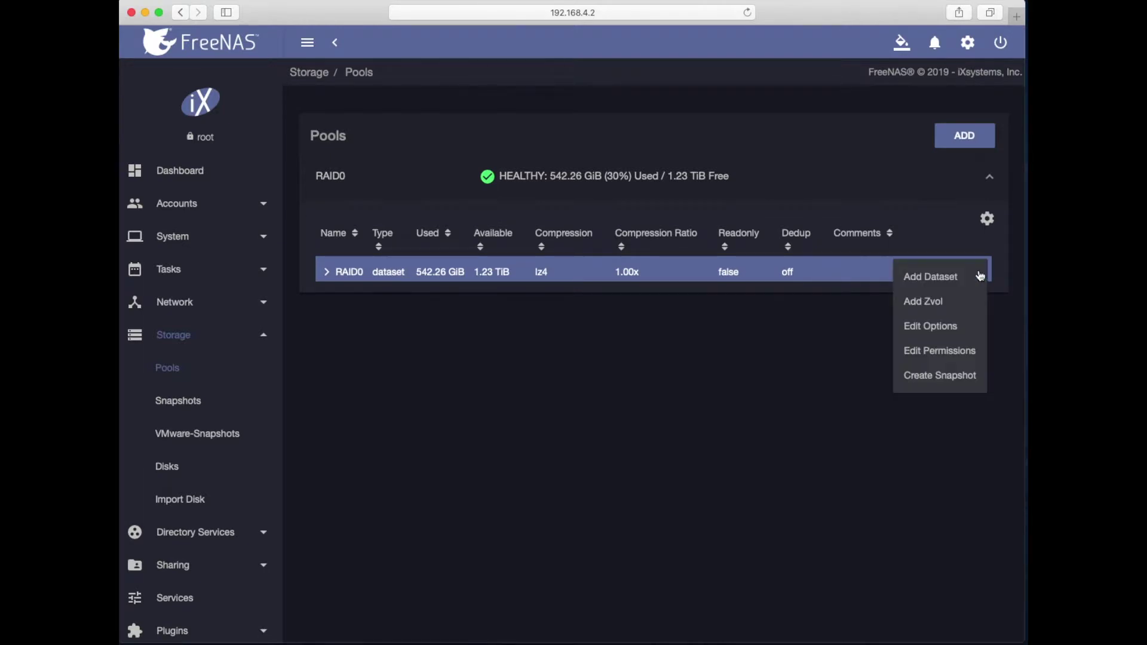
Step: Add a RAID0 dataset named timemachine-dataset with Windows share type
left_click(948, 287)
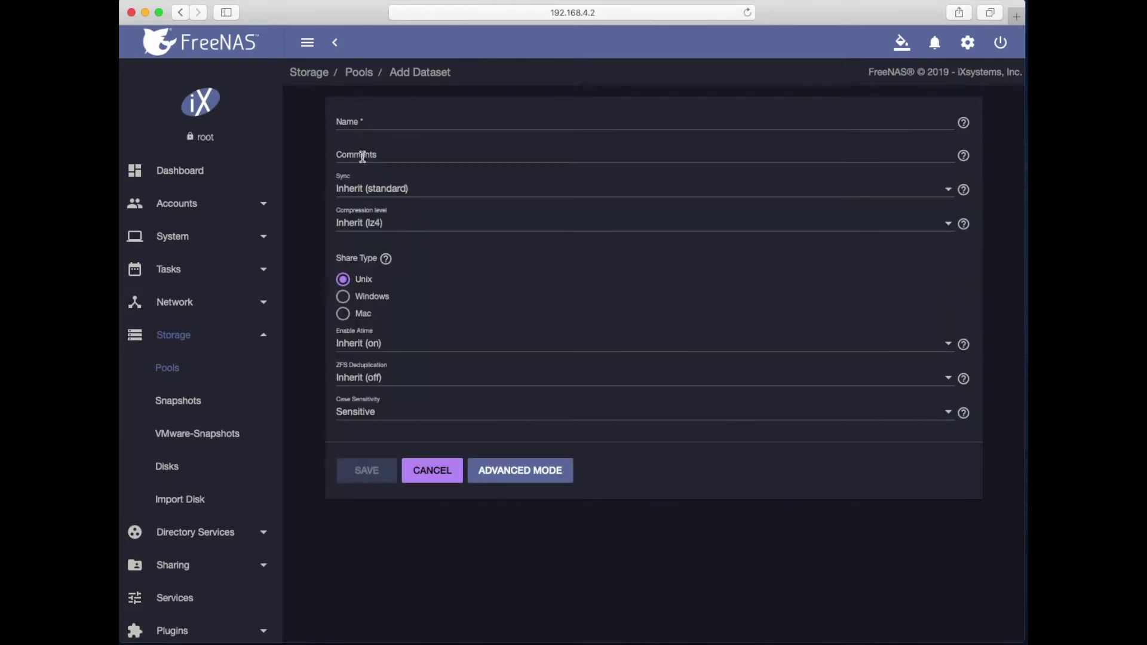
left_click(356, 123)
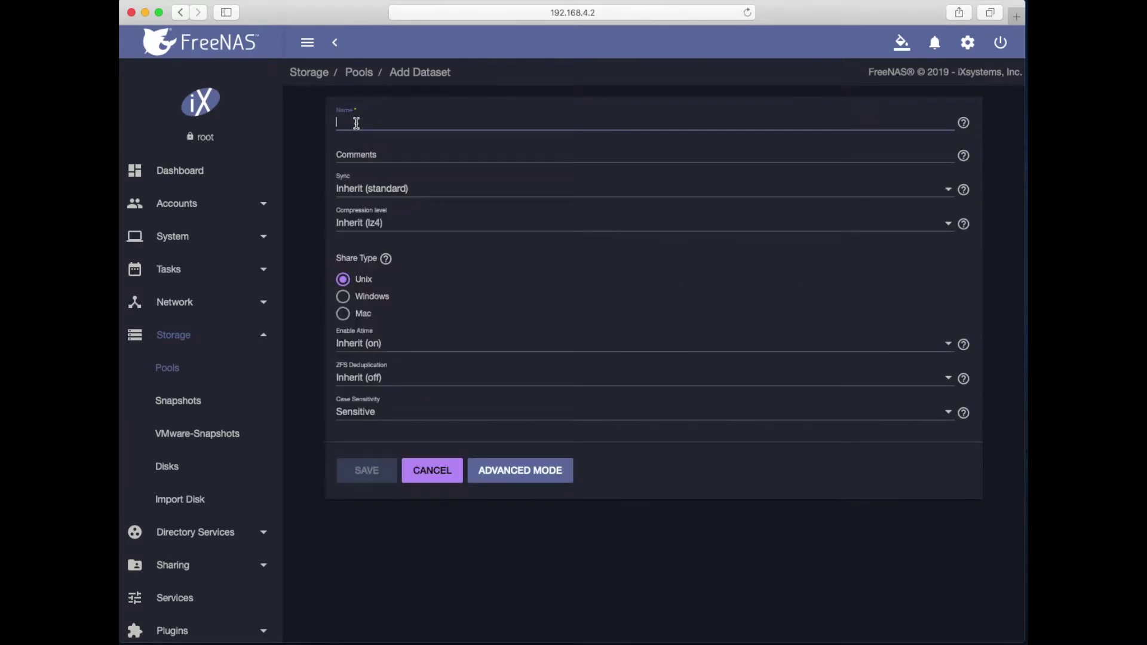
type("time")
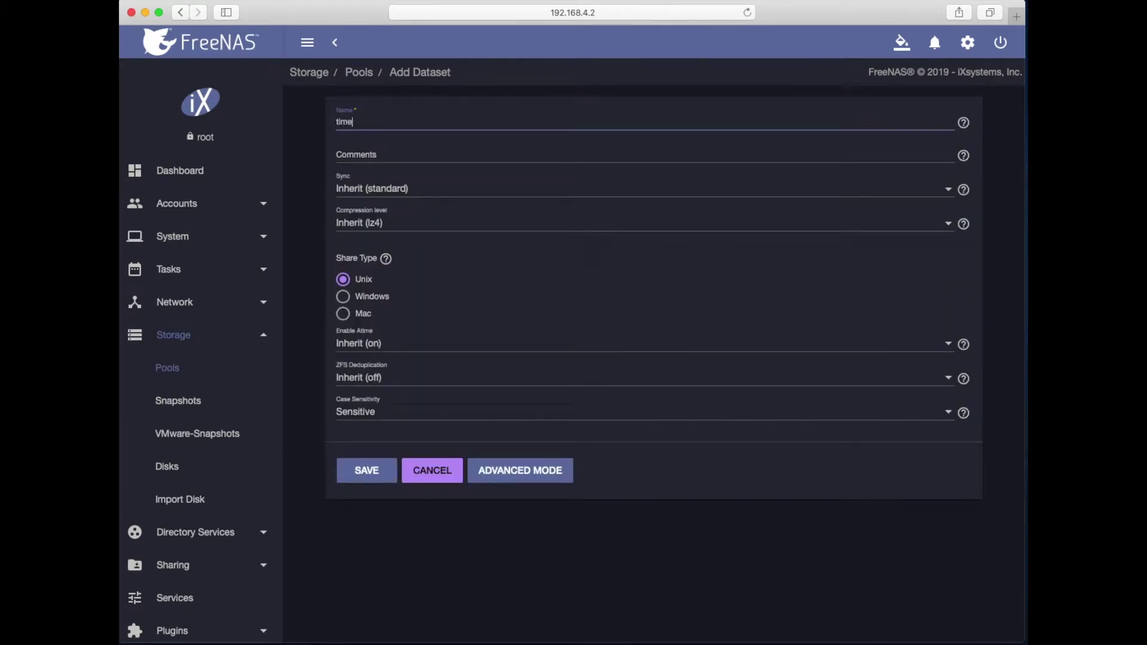
type("machine-dataset")
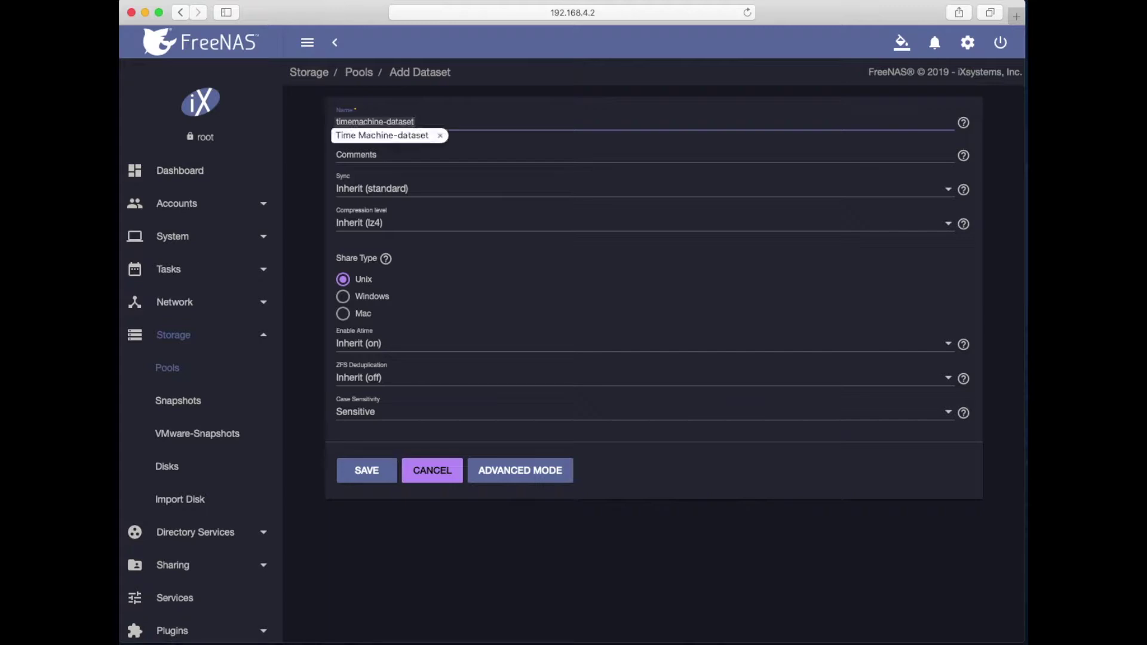
left_click(490, 117)
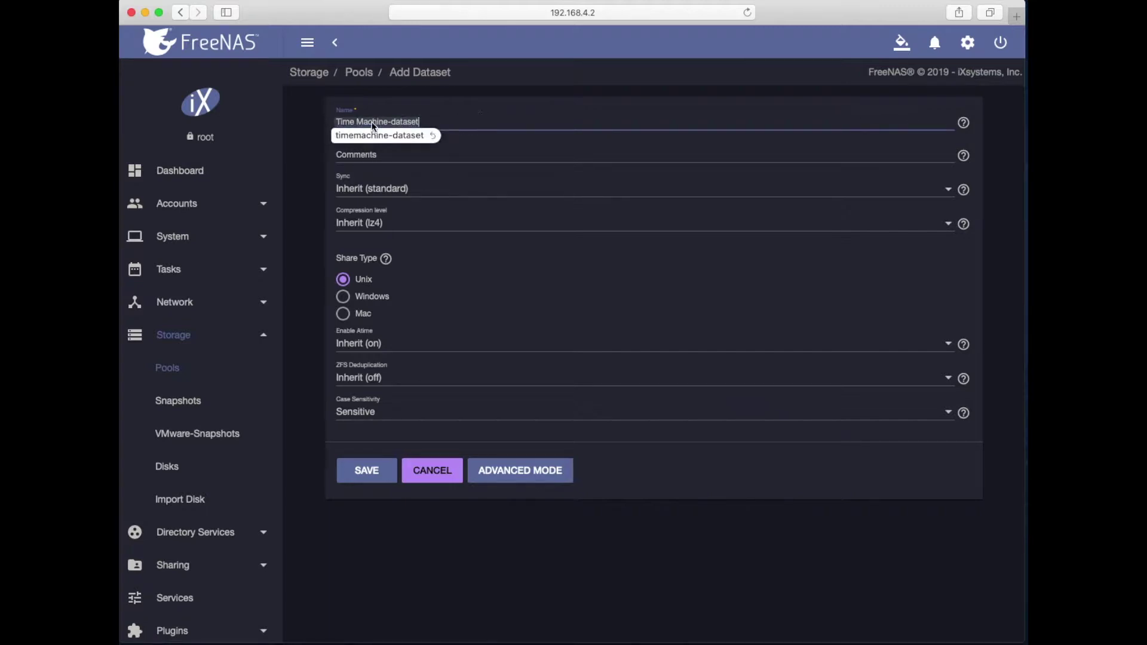
left_click(355, 139)
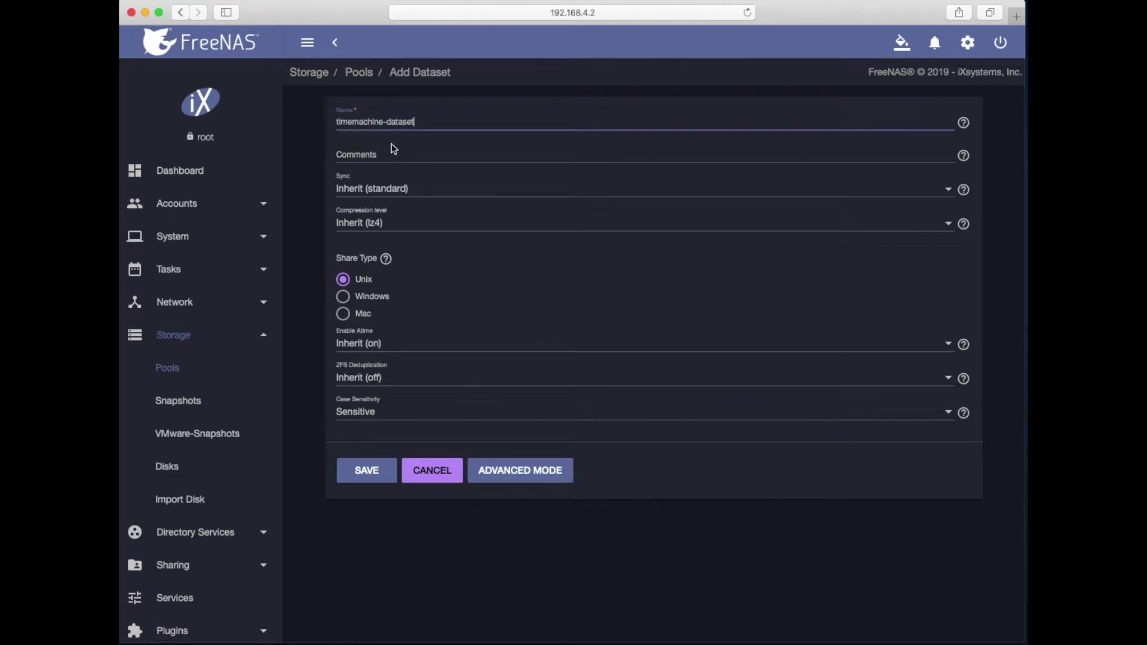
left_click(373, 152)
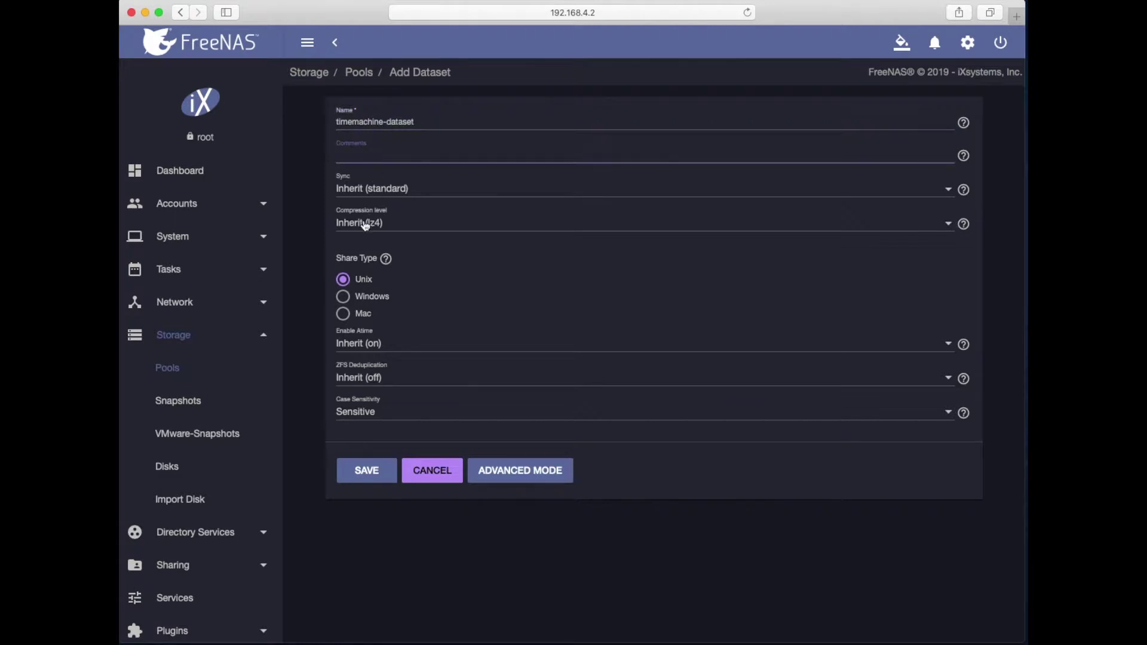
left_click(317, 221)
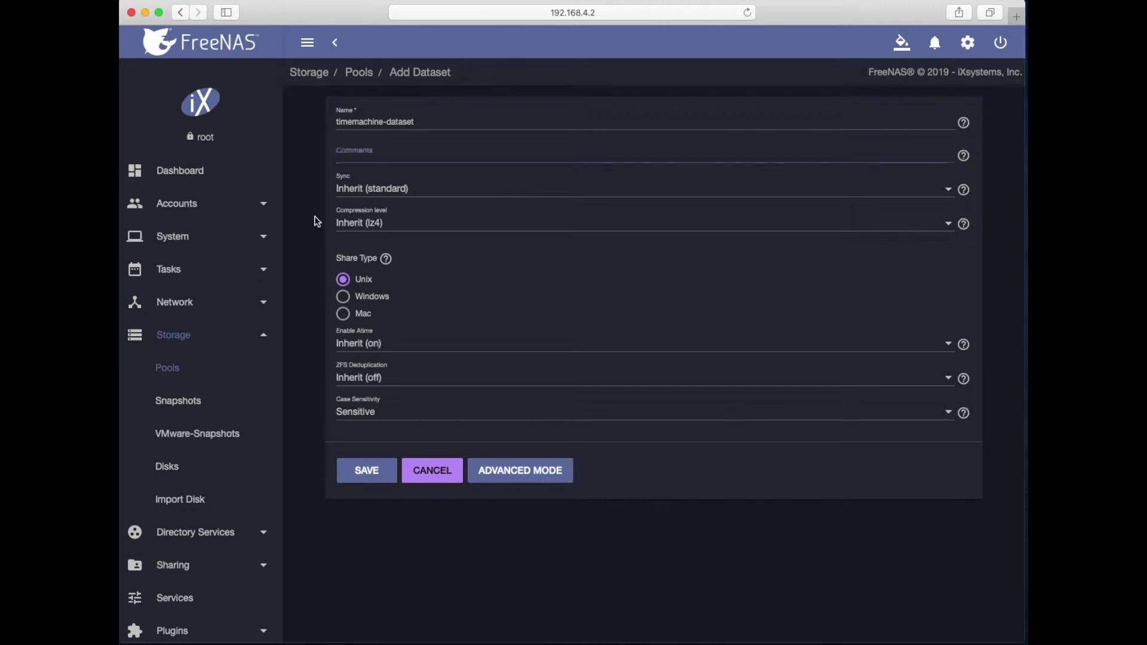
left_click(344, 297)
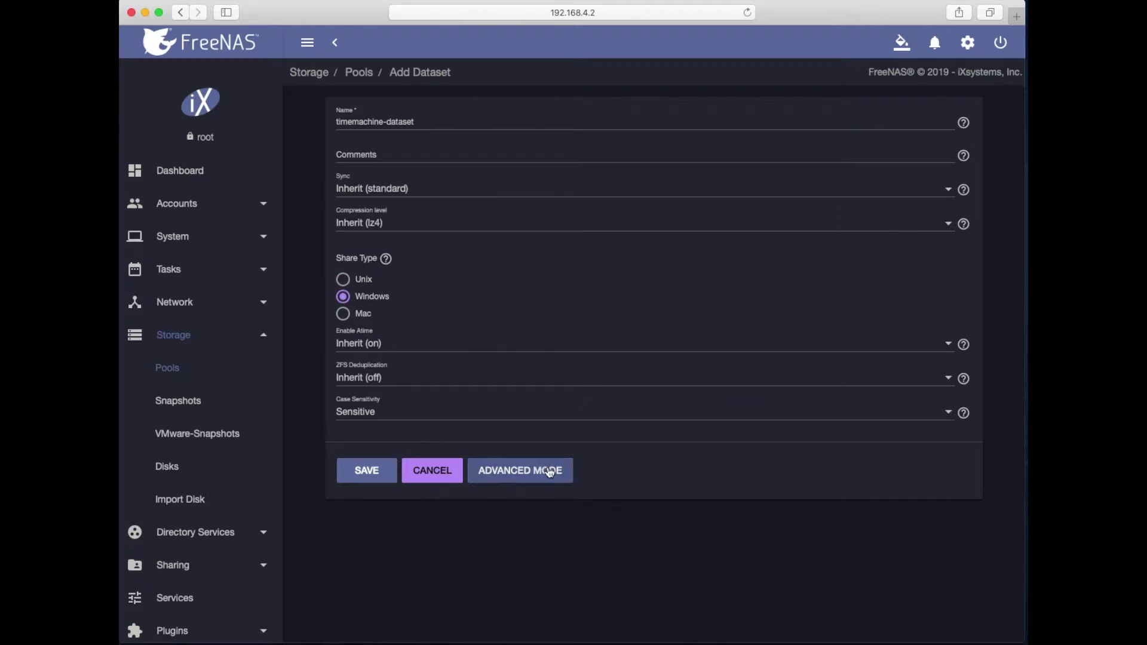
Step: Give the dataset a 100 GiB quota in Advanced Mode and save it
left_click(520, 469)
scroll(377, 337, "down", 1)
left_click(376, 339)
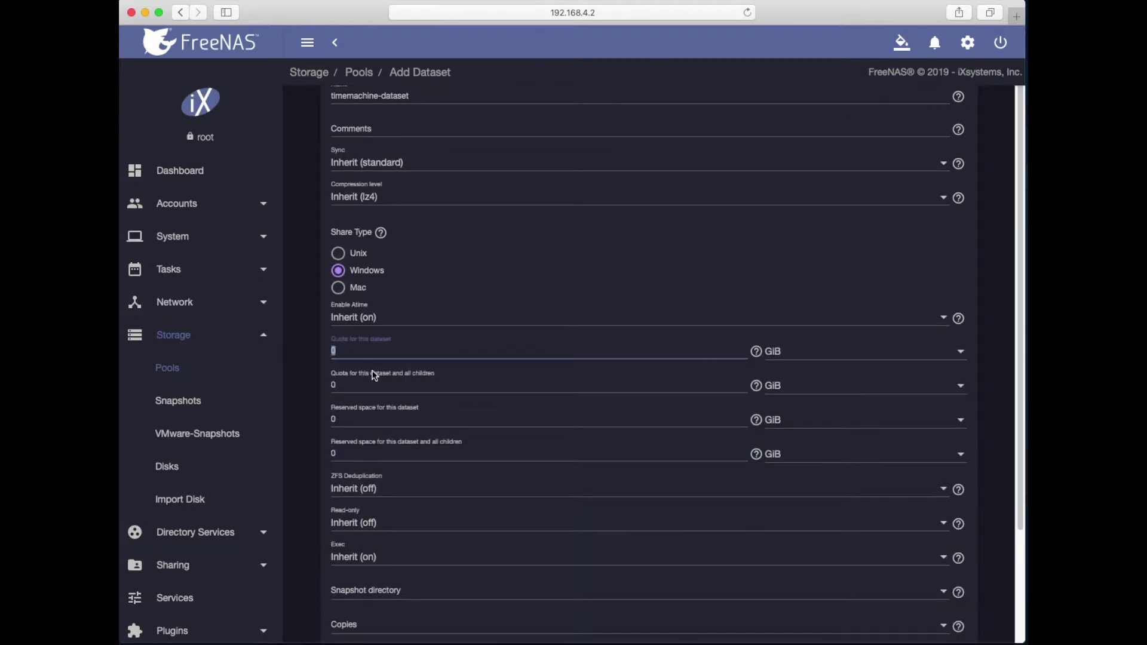
type("100")
scroll(338, 499, "down", 5)
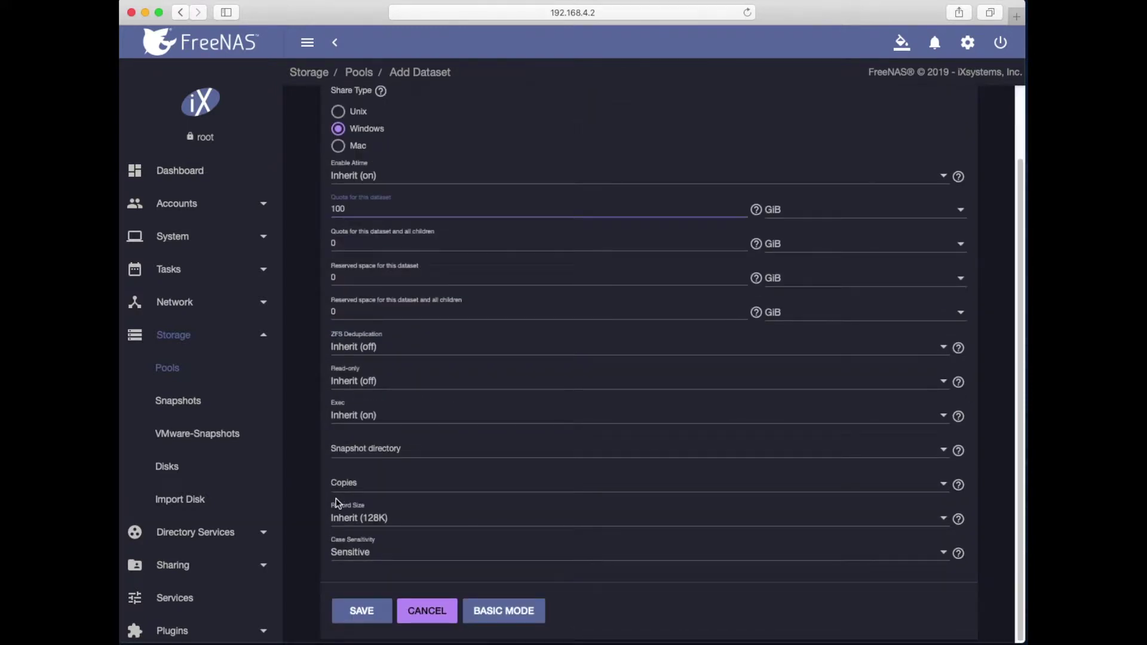
left_click(359, 614)
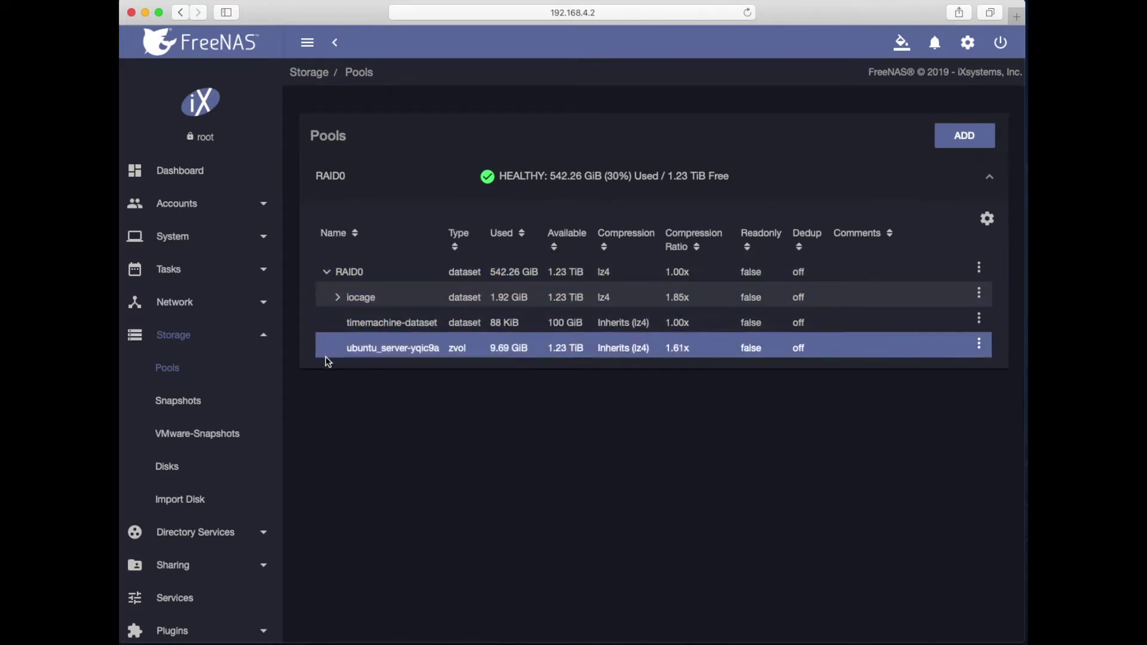
Step: Switch timemachine-dataset's permissions to the Unix ACL type, accepting the warning
left_click(978, 318)
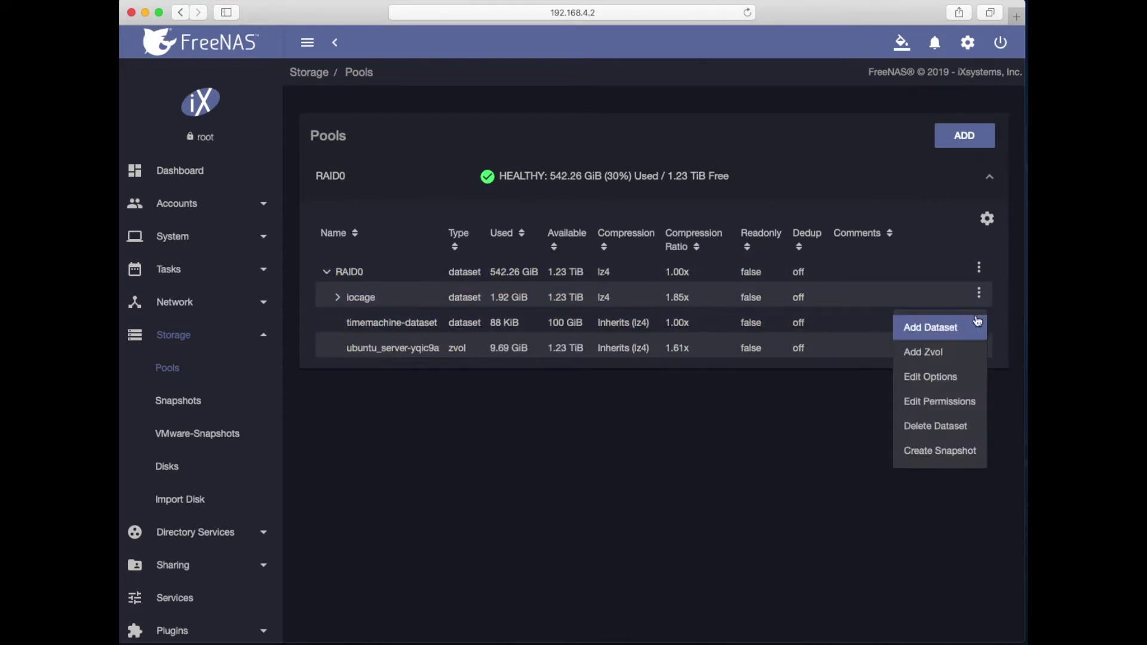
left_click(935, 401)
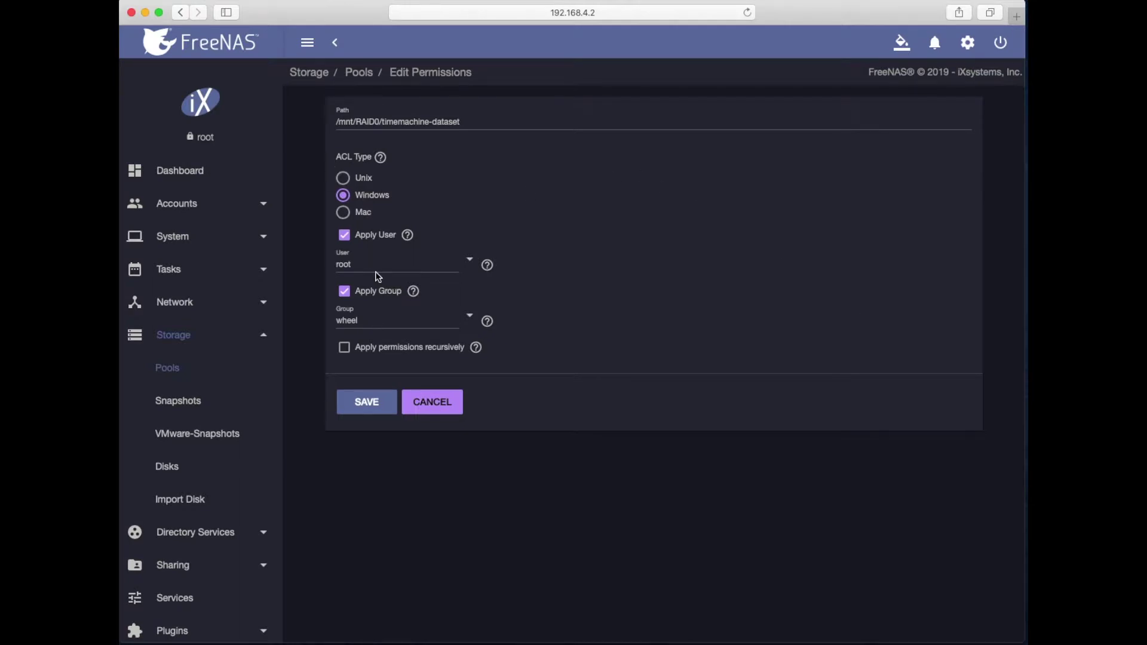
left_click(344, 178)
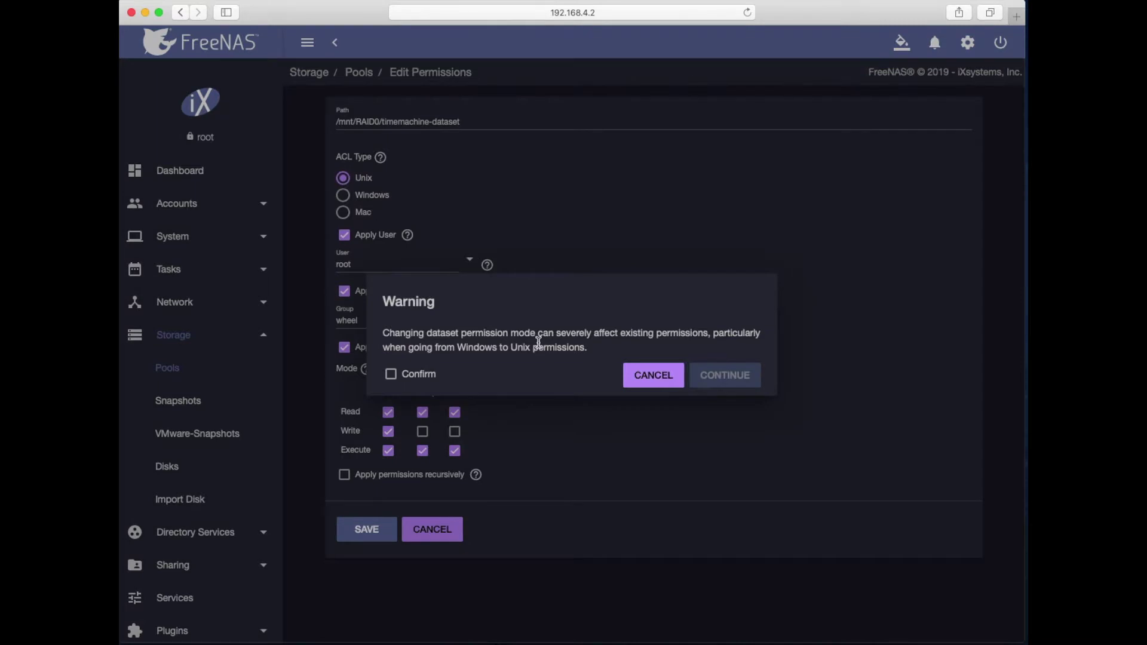
left_click(411, 377)
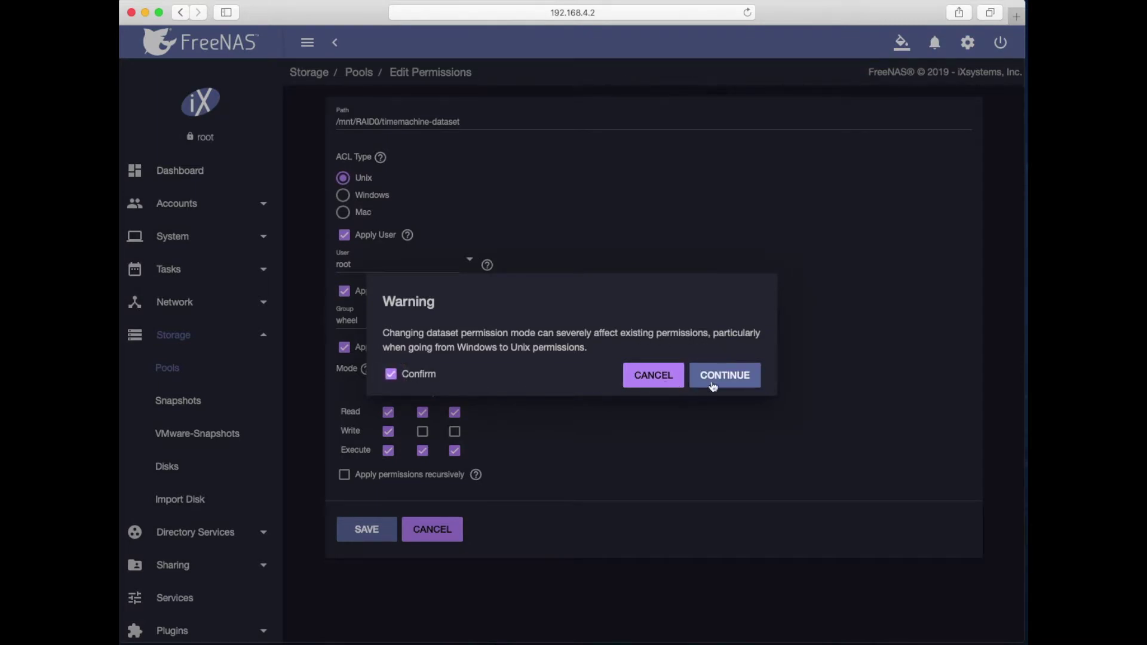
left_click(731, 378)
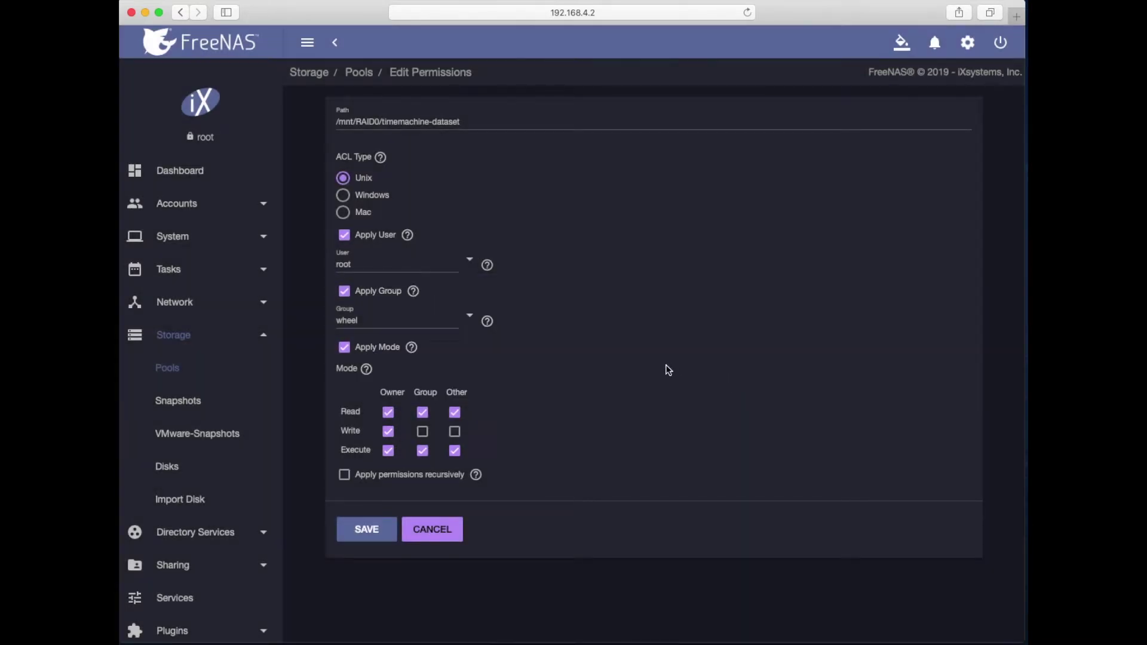
Step: Make alex-mac the owning user and group, allow group write, and save
left_click_drag(353, 263, 296, 261)
type("a0")
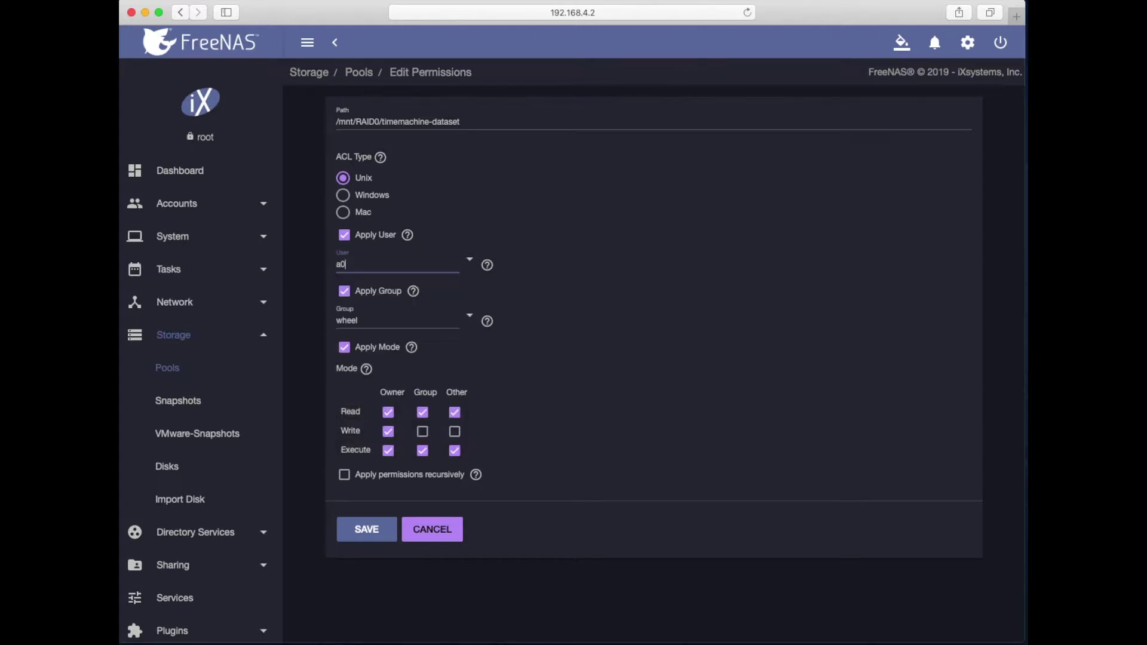
key("BackSpace")
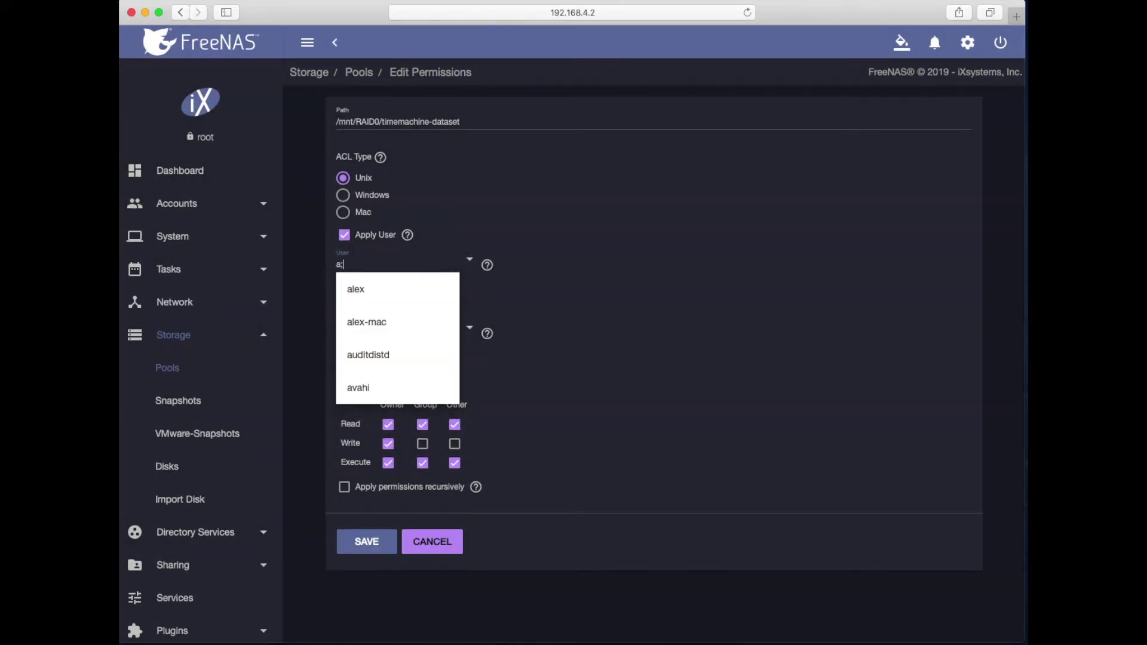
left_click(380, 331)
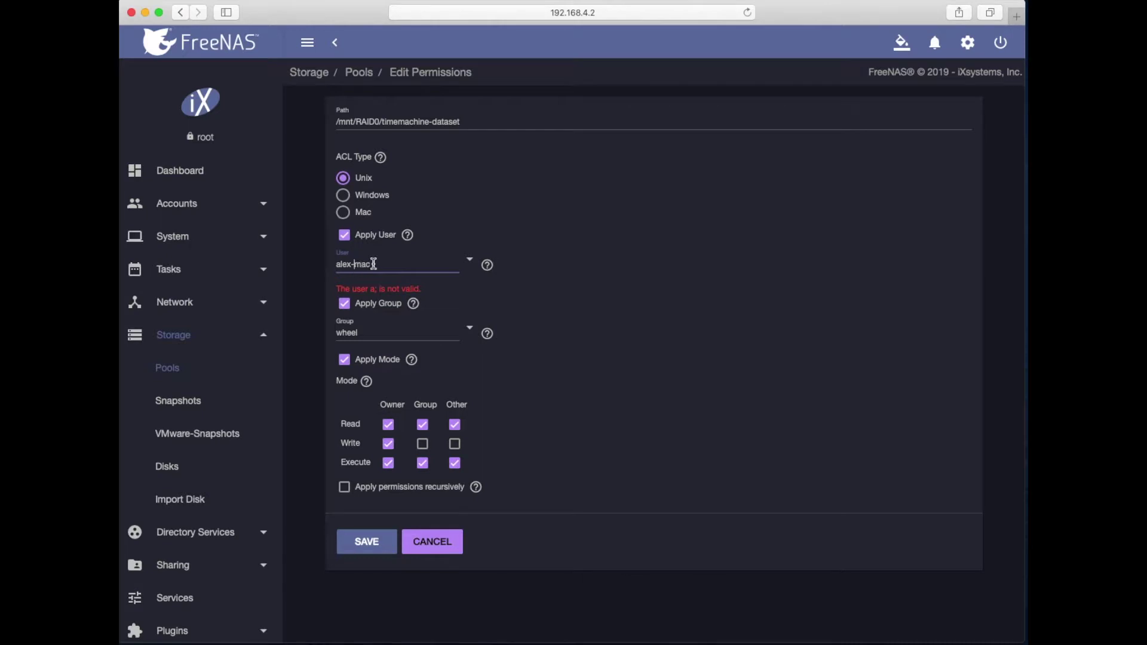
left_click(363, 333)
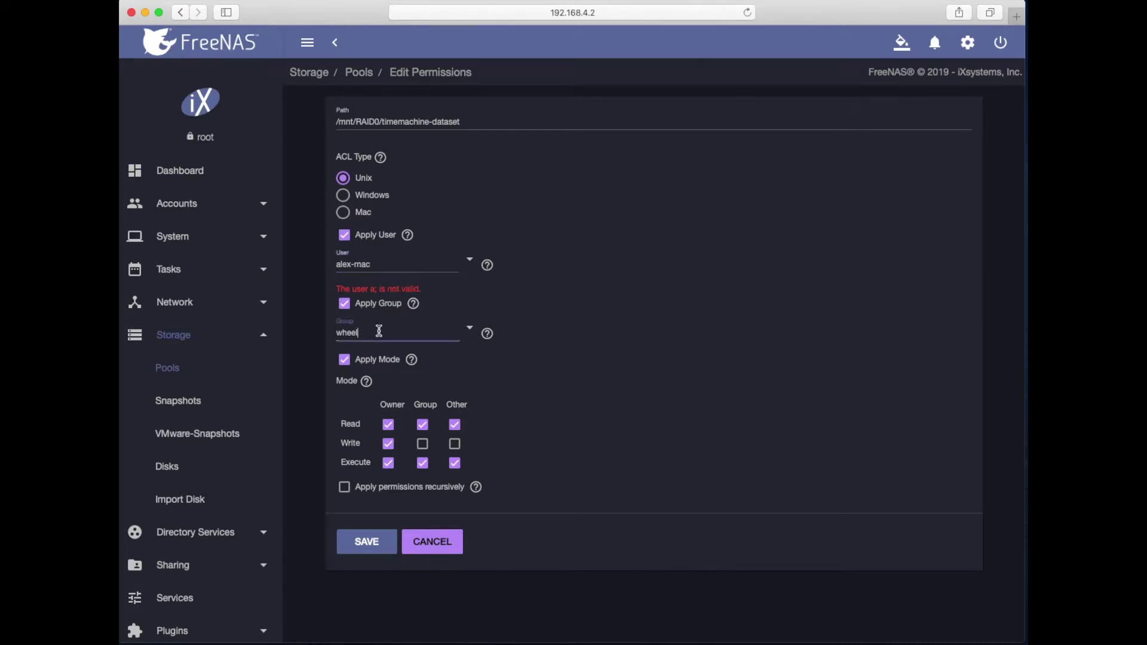
left_click(470, 328)
left_click(480, 371)
left_click(421, 444)
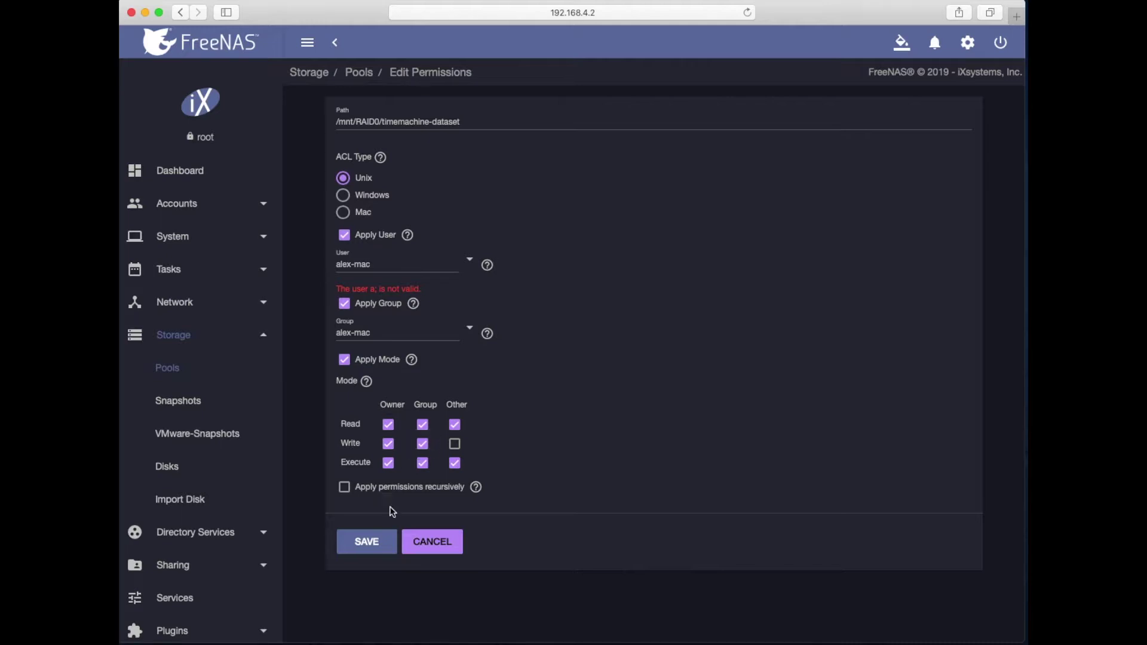
left_click(367, 542)
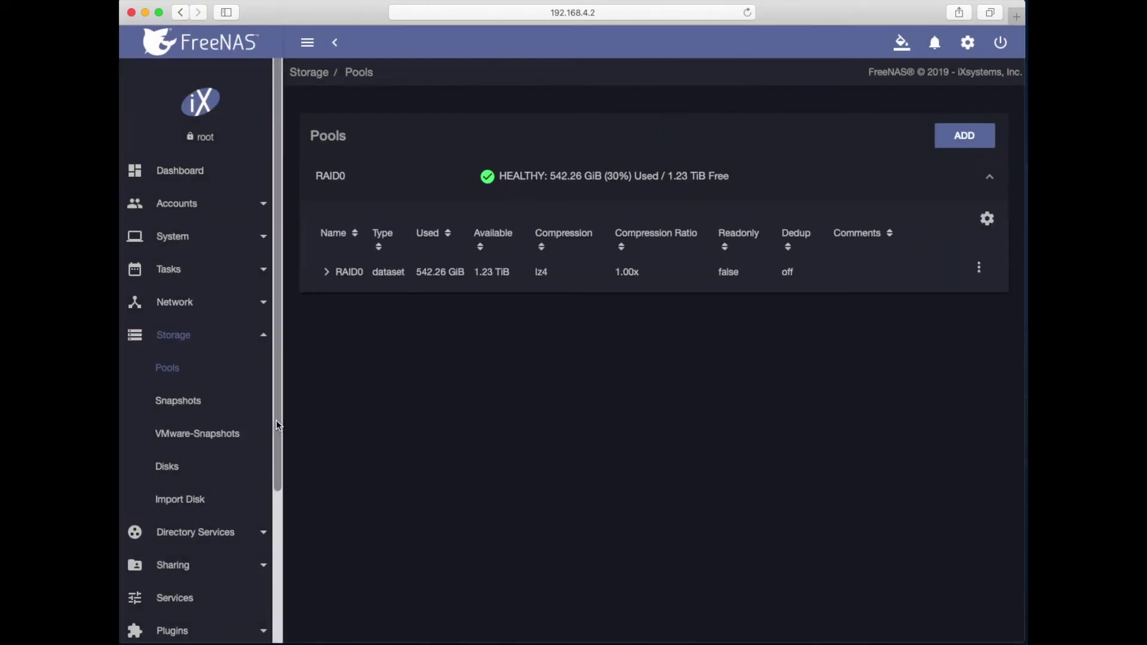
Step: Start an AFP share at /mnt/RAID0/timemachine-dataset with Time Machine enabled
scroll(148, 482, "down", 3)
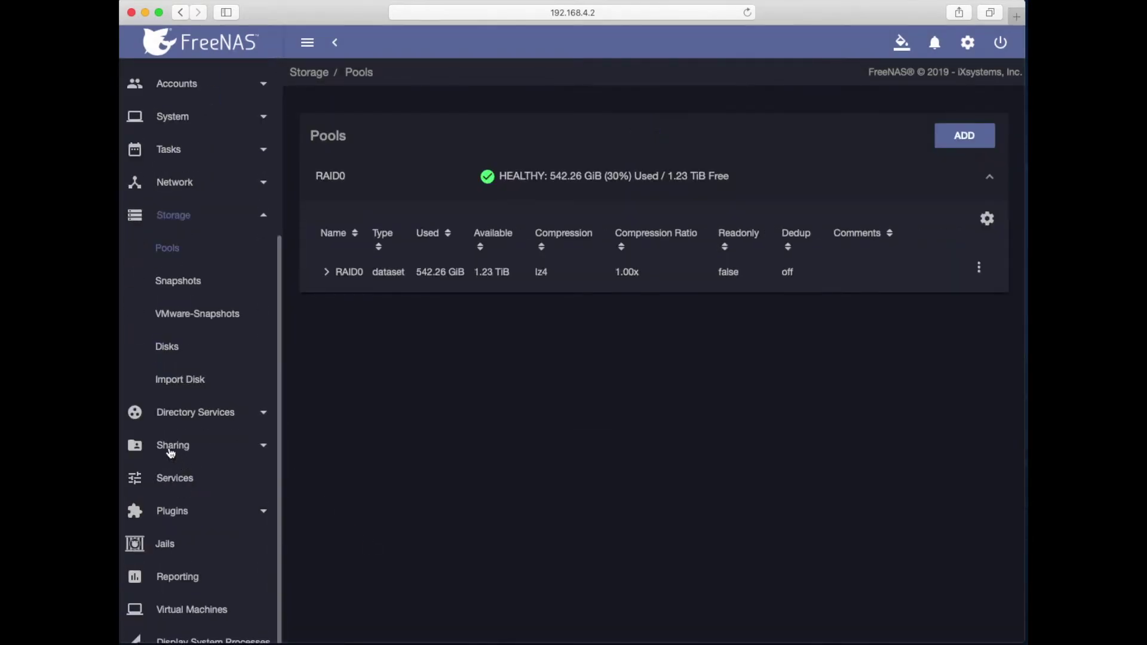
left_click(170, 451)
left_click(175, 313)
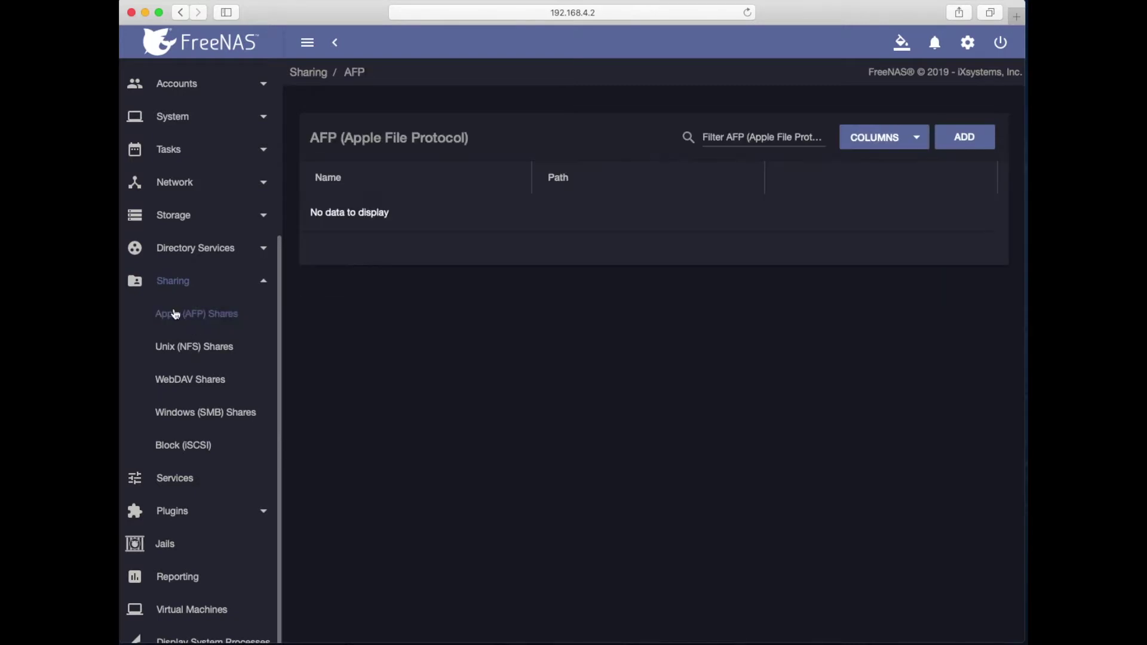
left_click(964, 136)
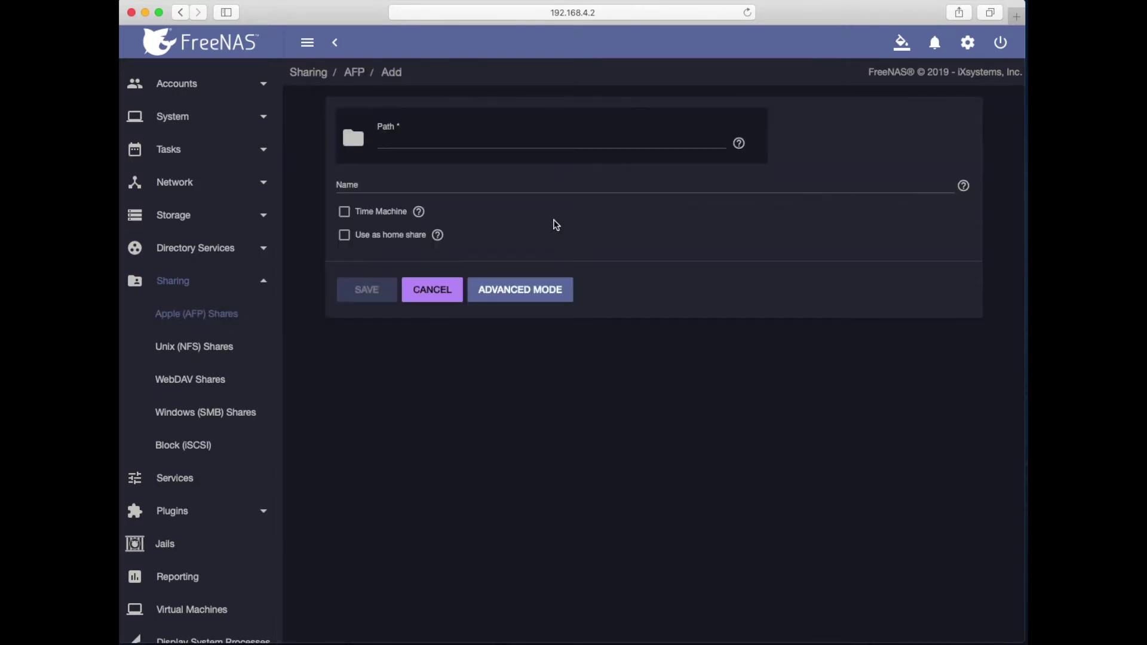
left_click(423, 142)
left_click(353, 139)
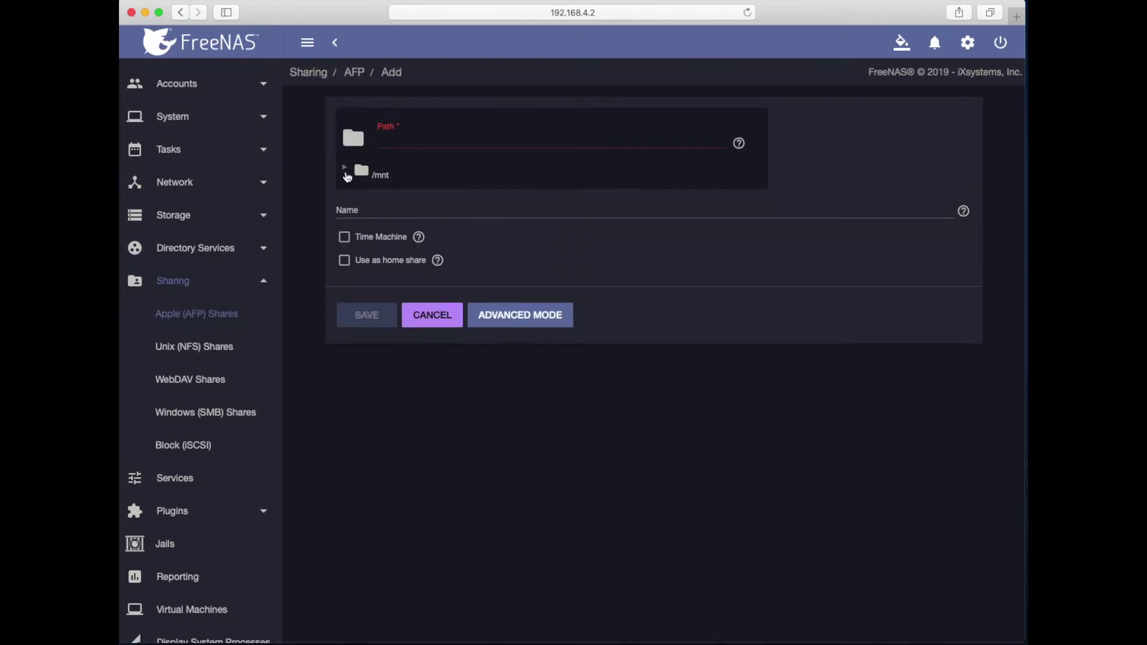
left_click(345, 169)
left_click(358, 216)
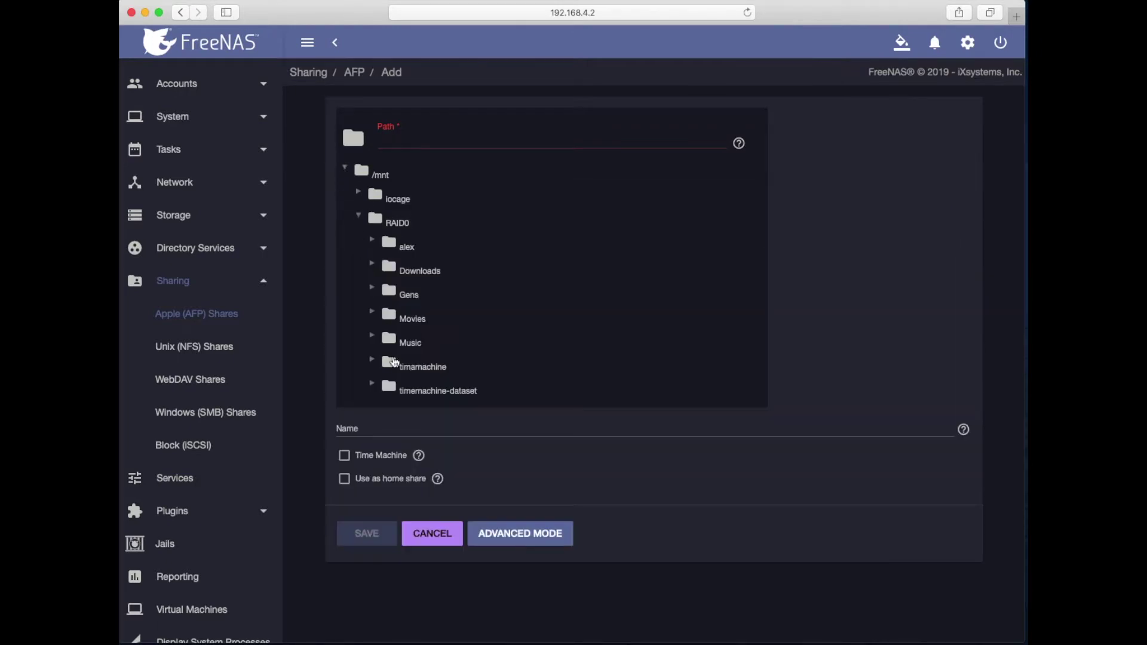
left_click(422, 391)
left_click(345, 456)
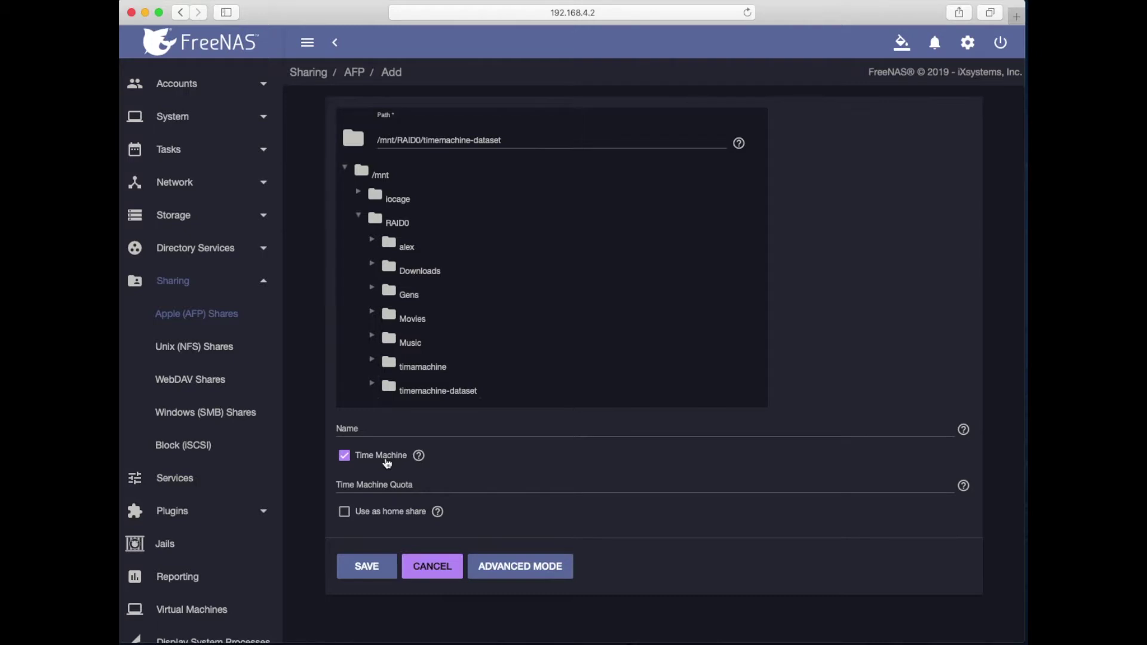
Step: Add alex-mac to the share's Read/Write Access list in Advanced Mode
left_click(520, 566)
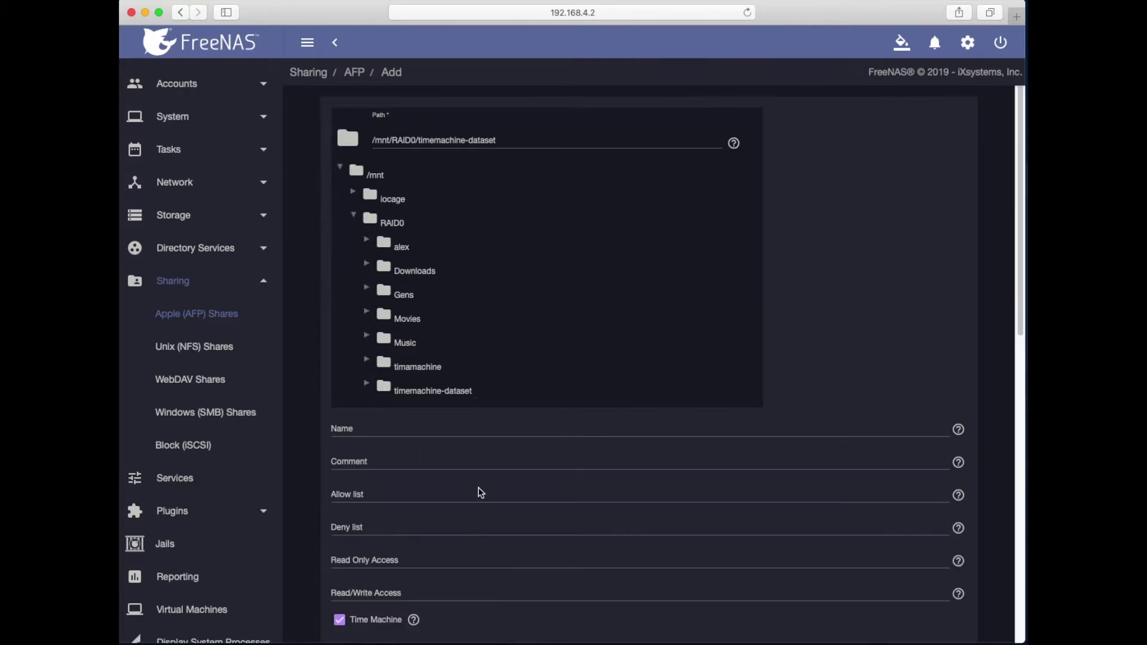
scroll(448, 466, "down", 5)
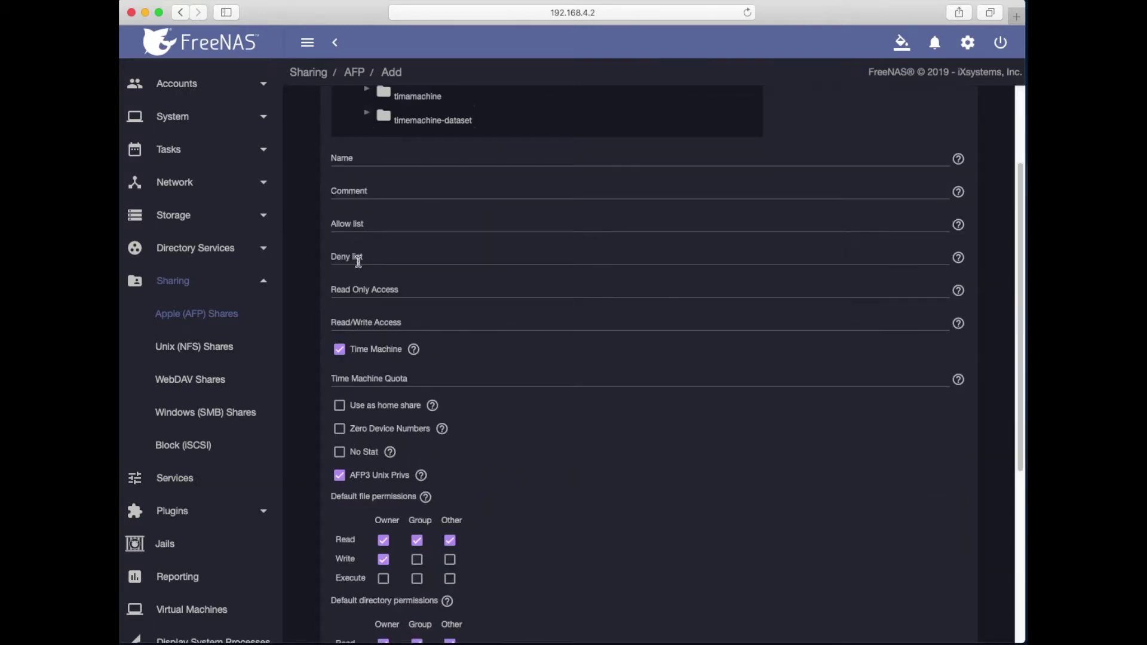
left_click(355, 324)
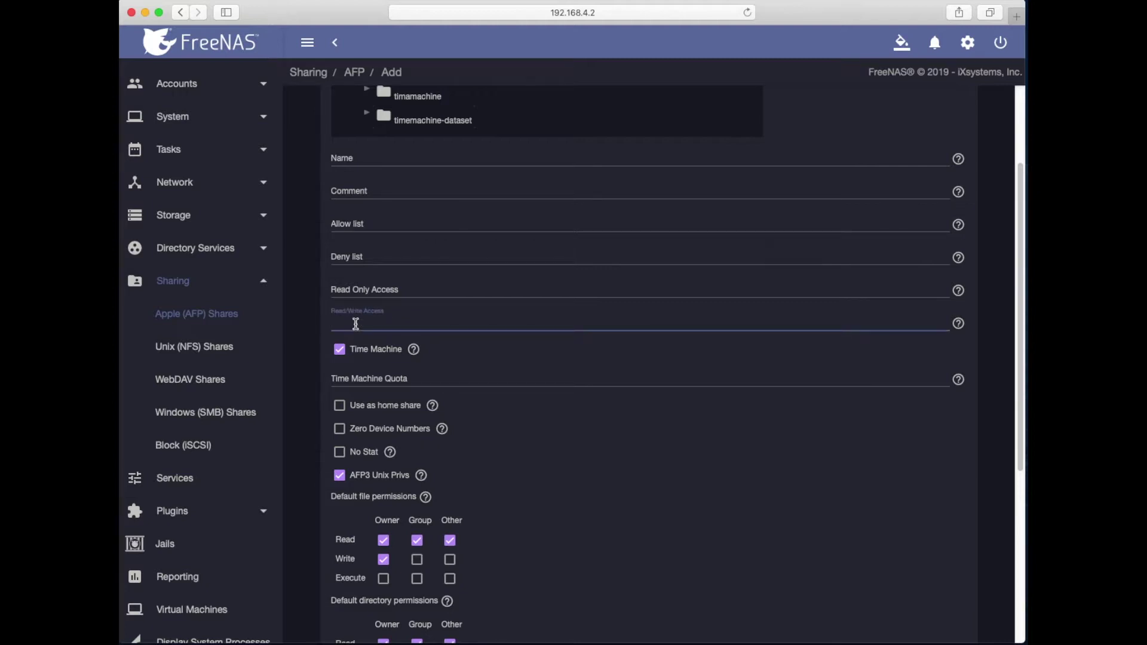
type("alex")
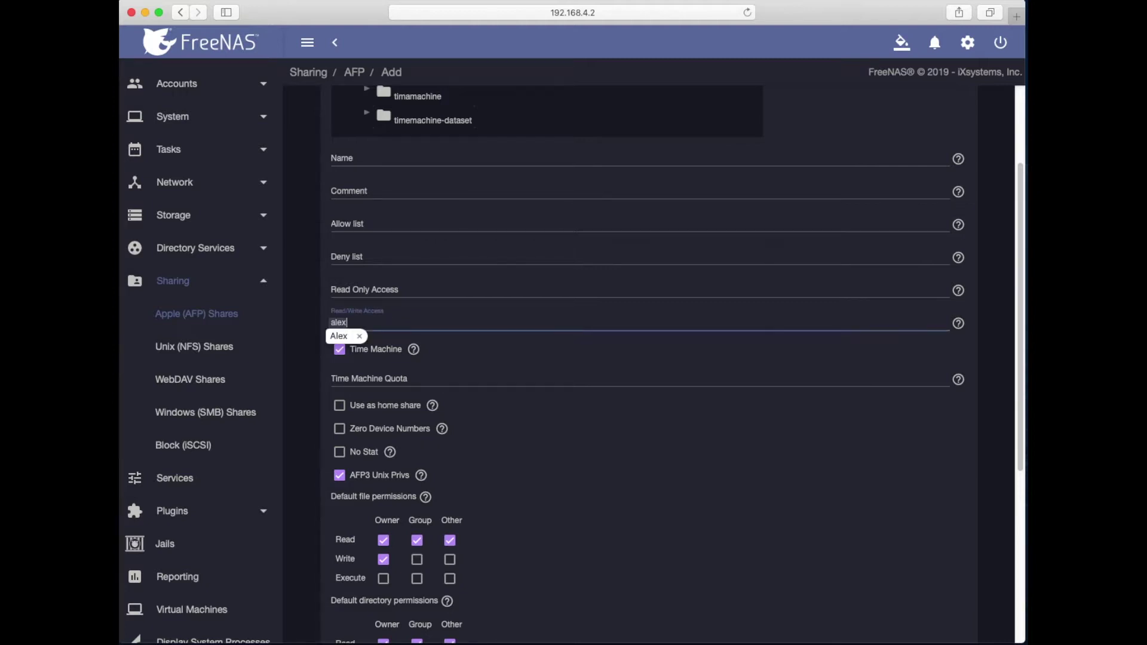
key("Return")
type("-mac")
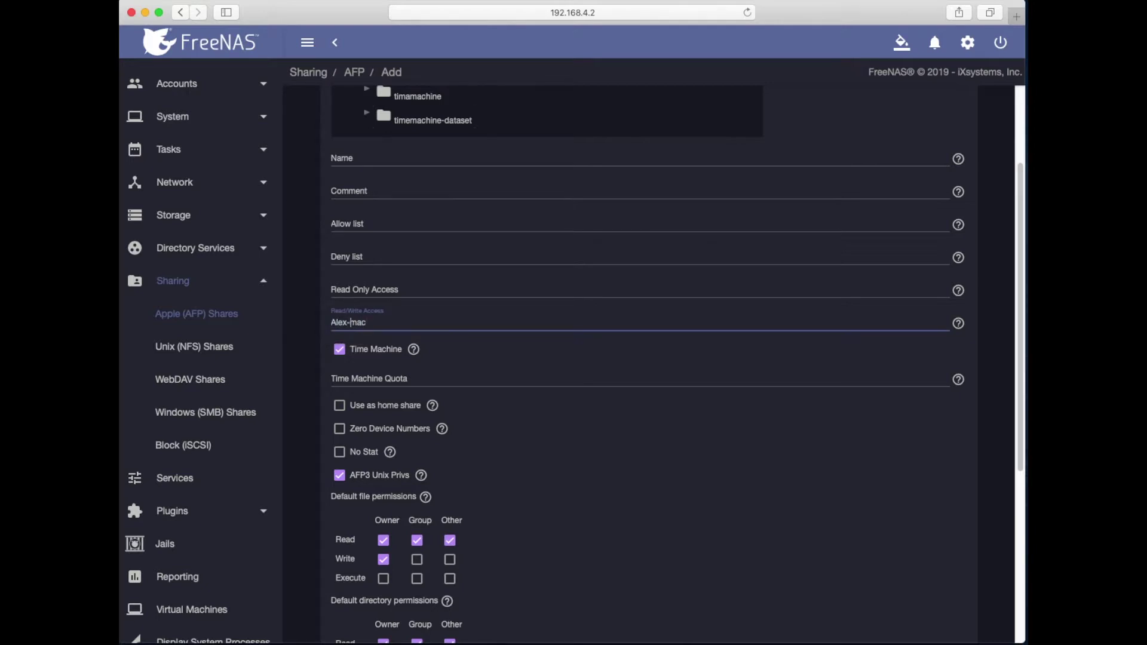
key("BackSpace")
type("a")
Step: Add alex-mac to the share's Allow list
left_click(361, 225)
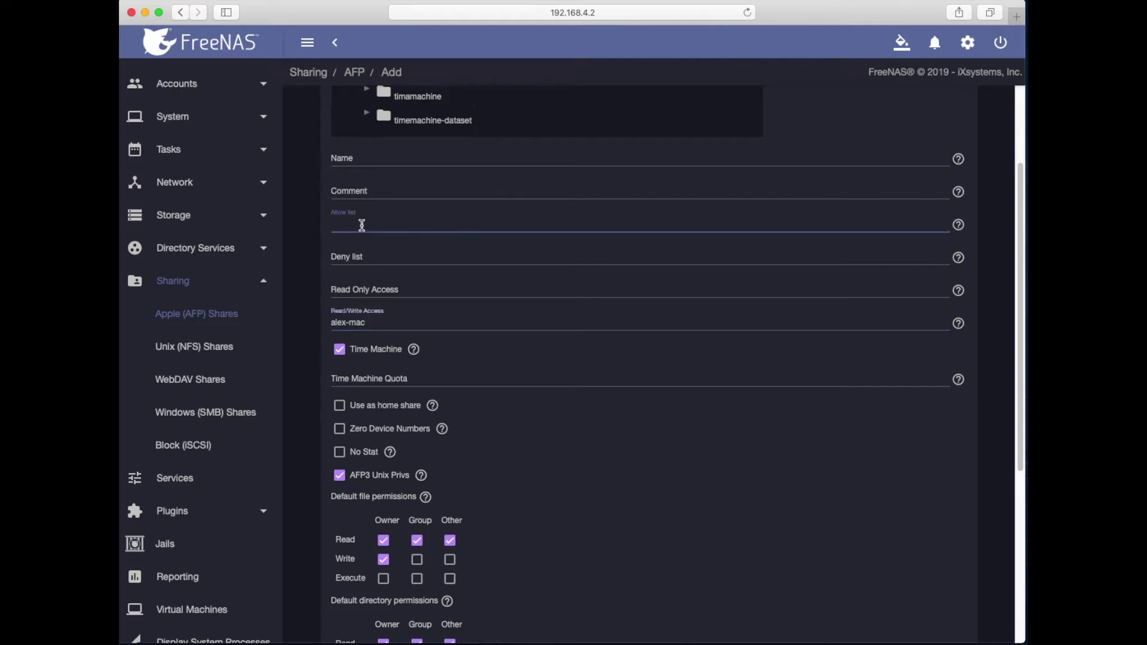
type("Alex-")
key("BackSpace")
key("BackSpace")
key("BackSpace")
key("BackSpace")
key("BackSpace")
type("aled")
key("BackSpace")
type("x")
key("Down")
key("Return")
type("mac")
key("Delete")
type("a")
Step: Allow owner execute and group write/execute on files and group write on directories, then save
scroll(367, 426, "down", 2)
scroll(368, 425, "down", 5)
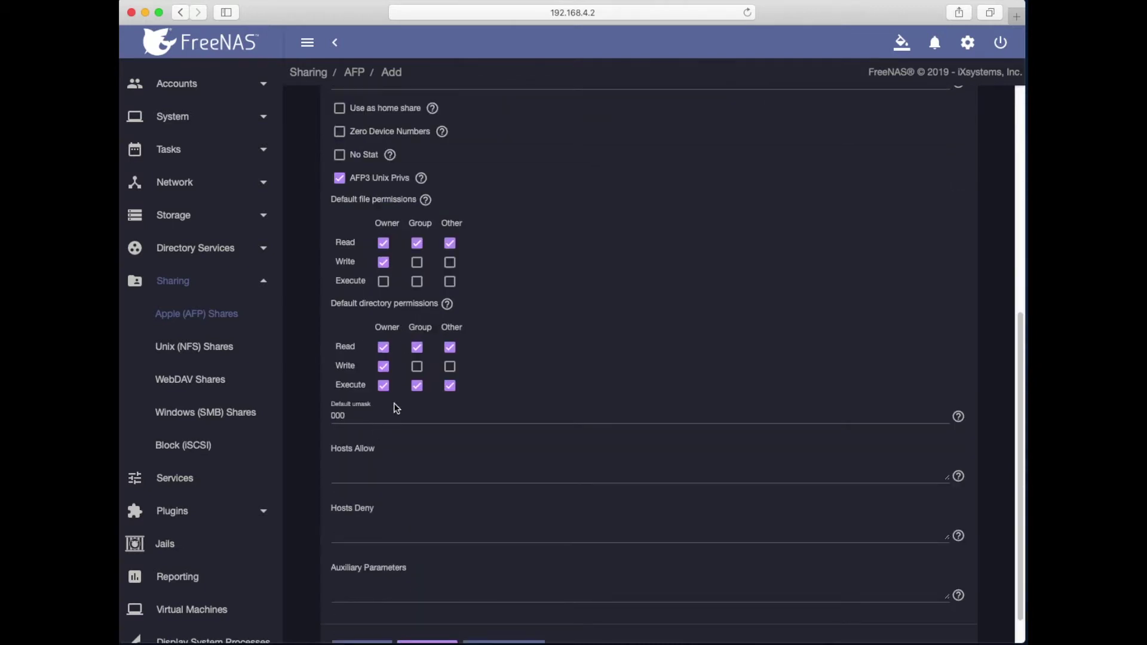
left_click(383, 281)
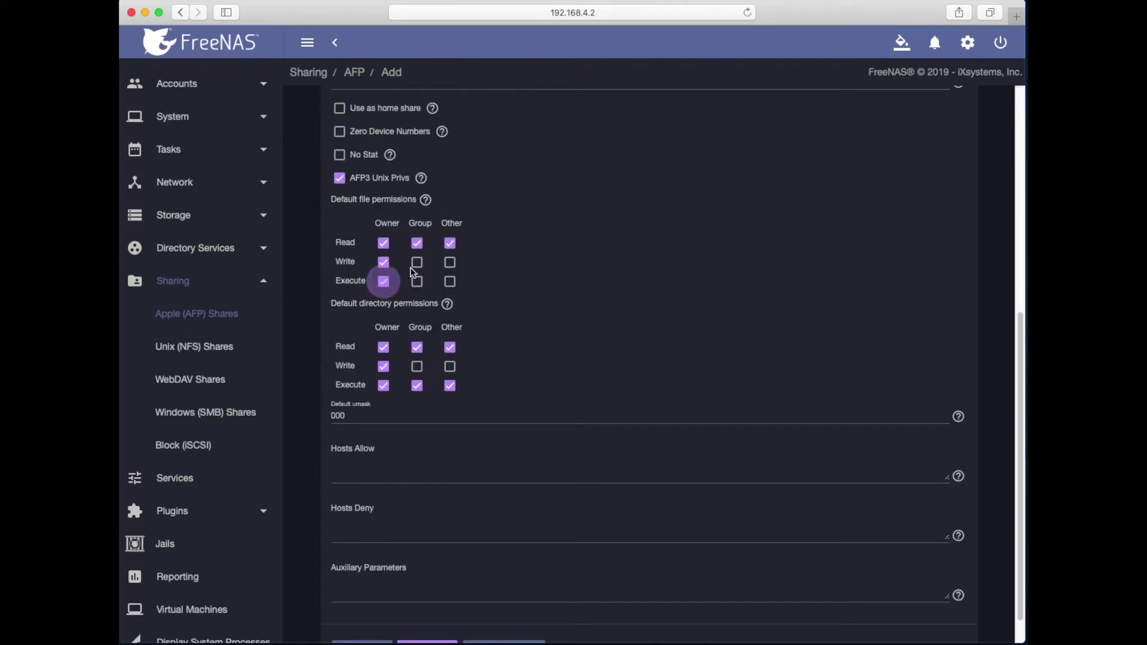
left_click(417, 262)
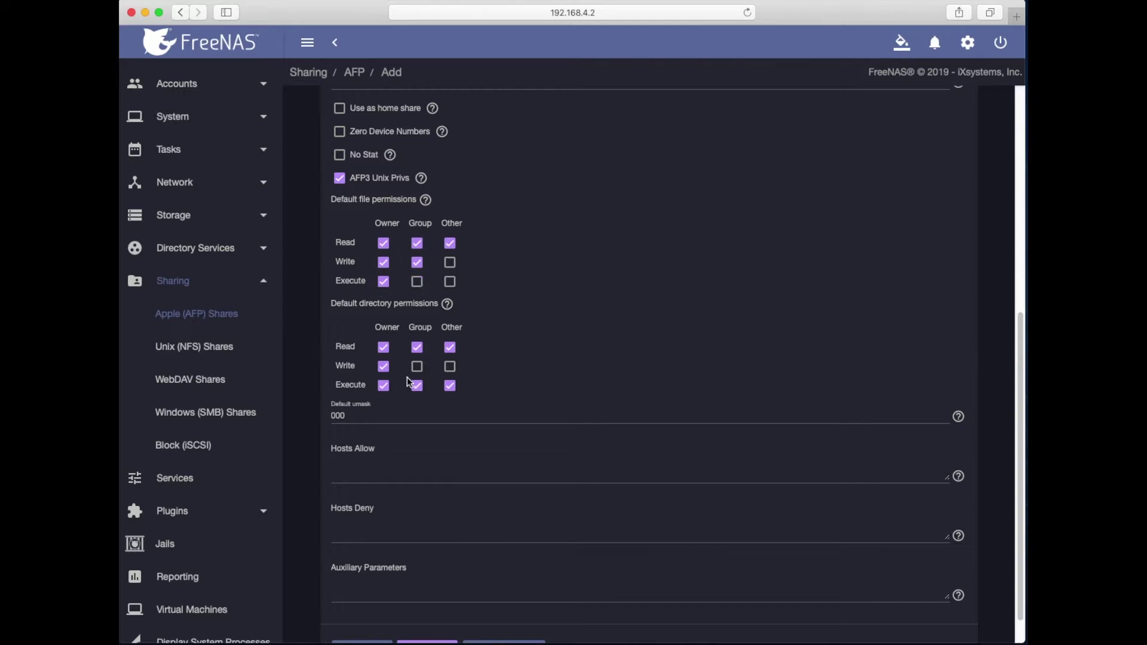
left_click(417, 366)
left_click(417, 281)
scroll(353, 427, "down", 2)
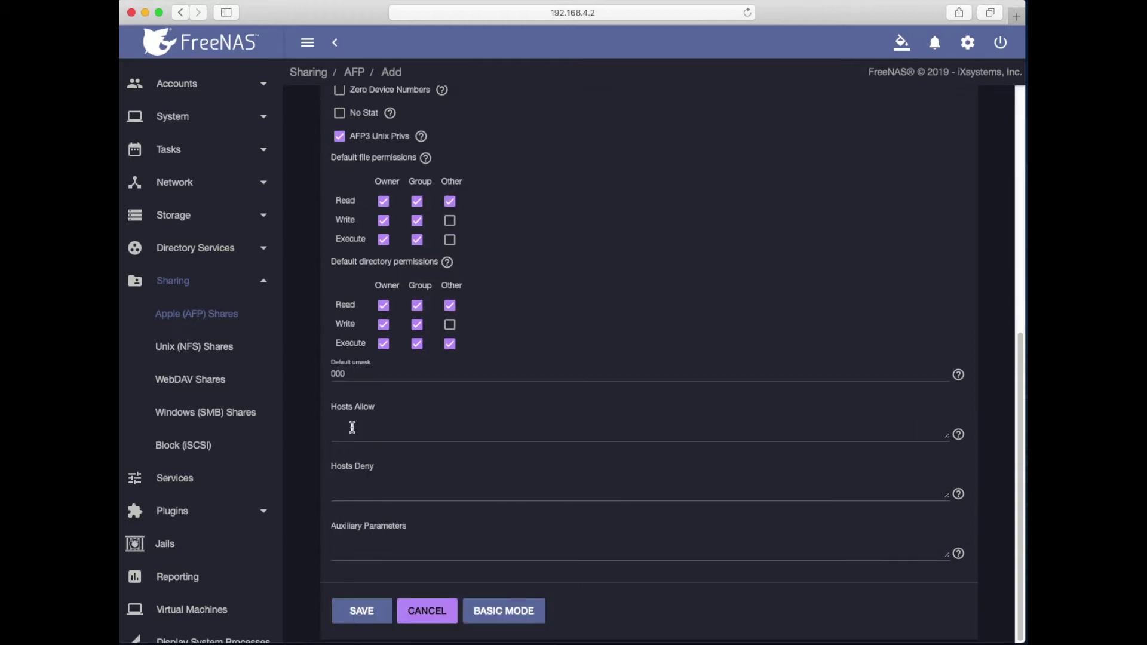
scroll(396, 524, "up", 20)
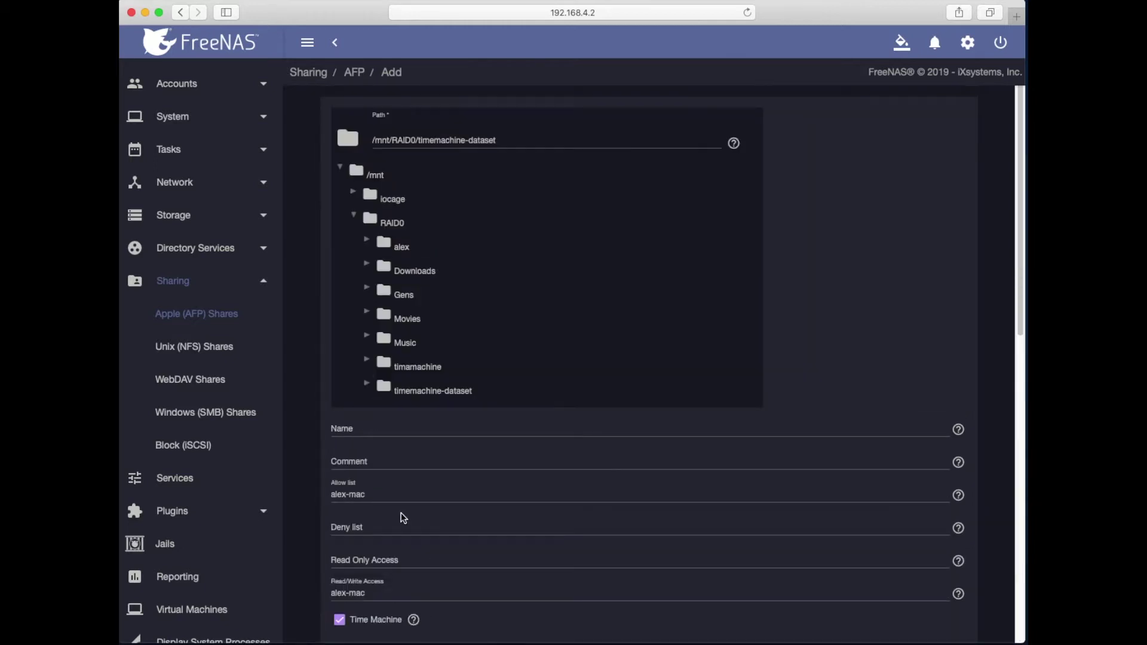
scroll(422, 408, "down", 20)
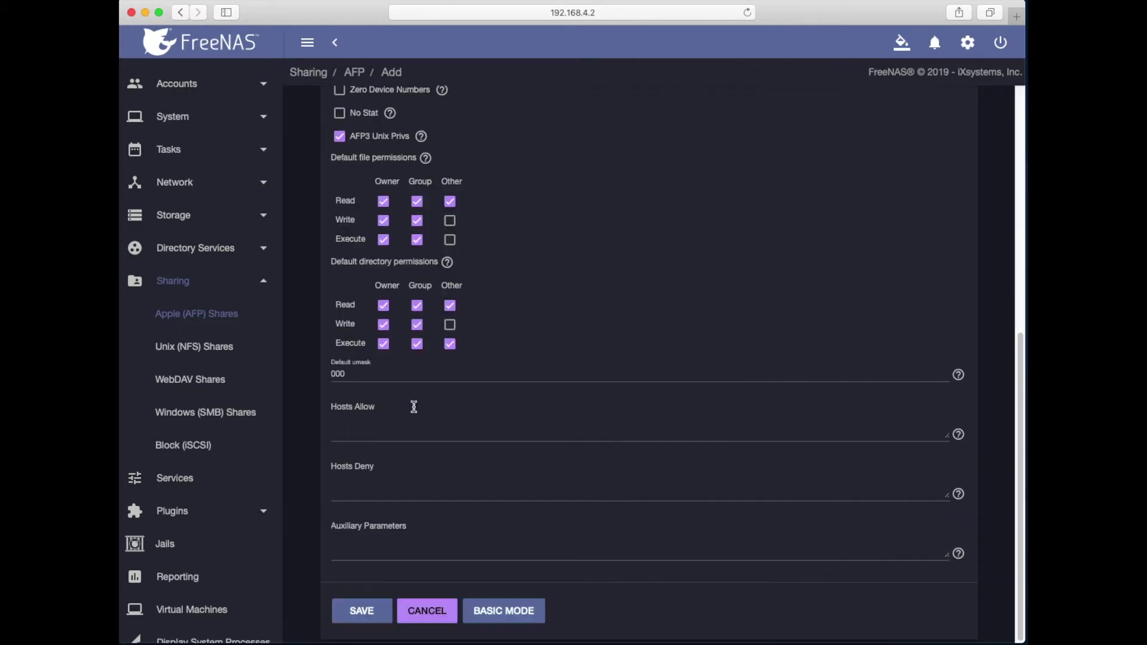
left_click(364, 613)
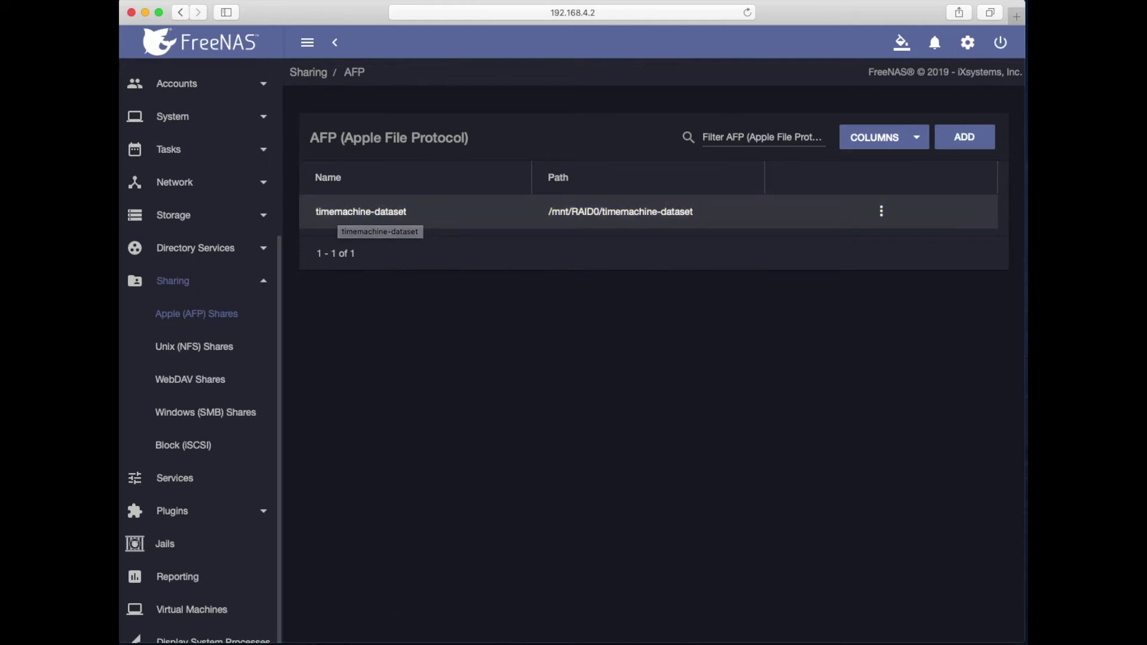
key("super+Tab")
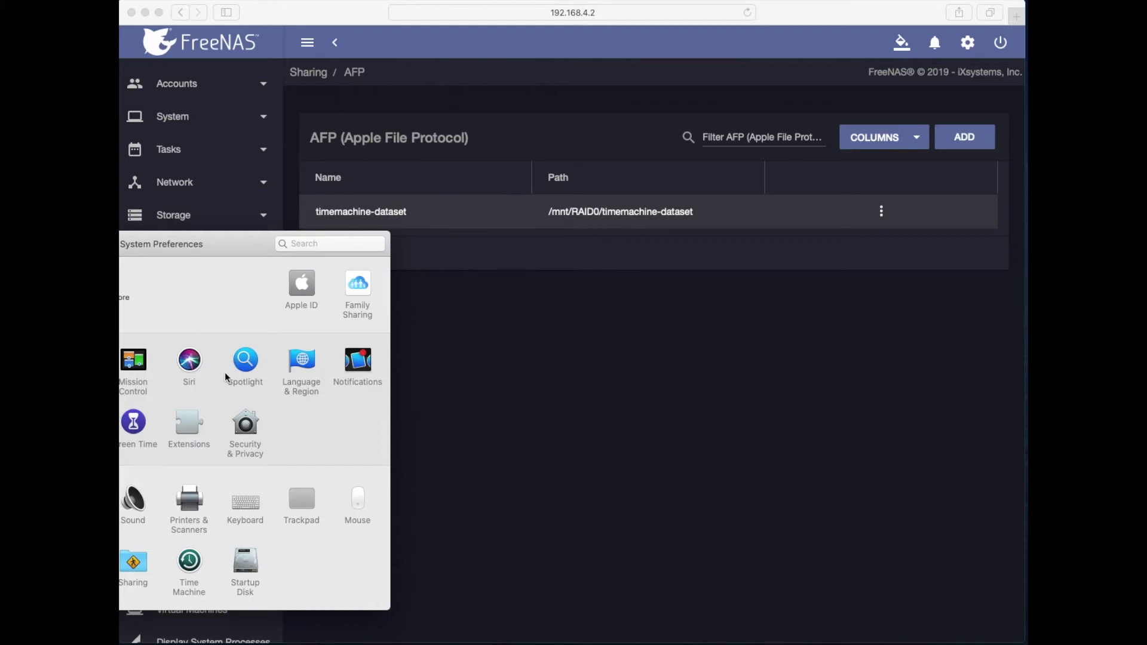
Step: Choose timemachine-dataset on freenas.local as the Time Machine backup disk
left_click(197, 567)
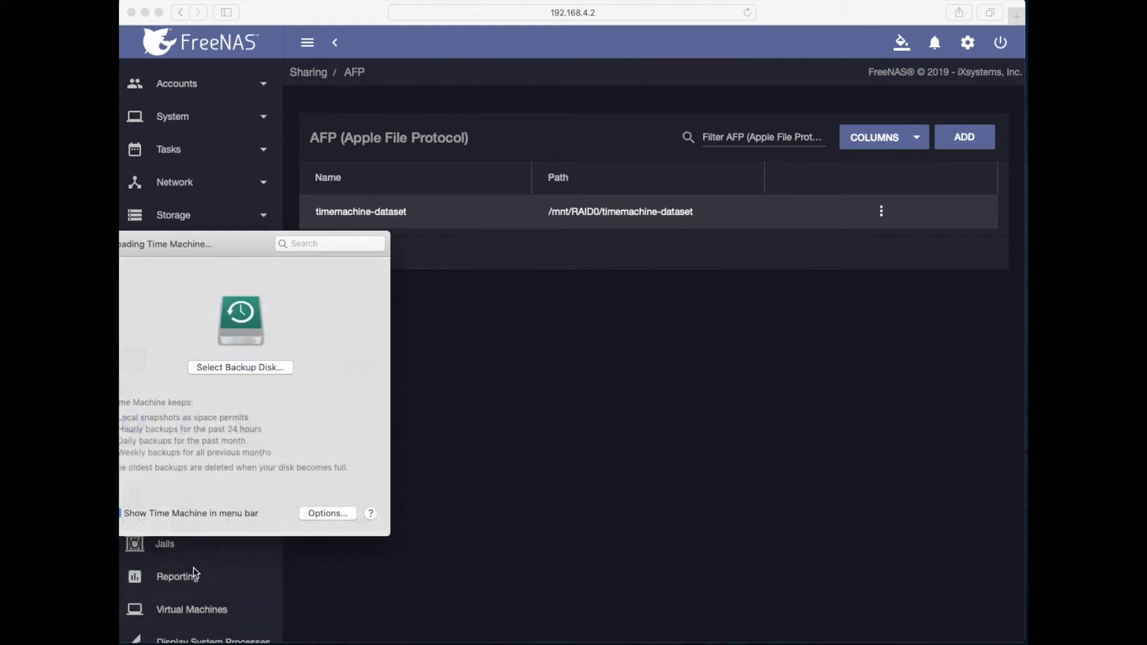
left_click_drag(158, 245, 370, 250)
left_click(322, 294)
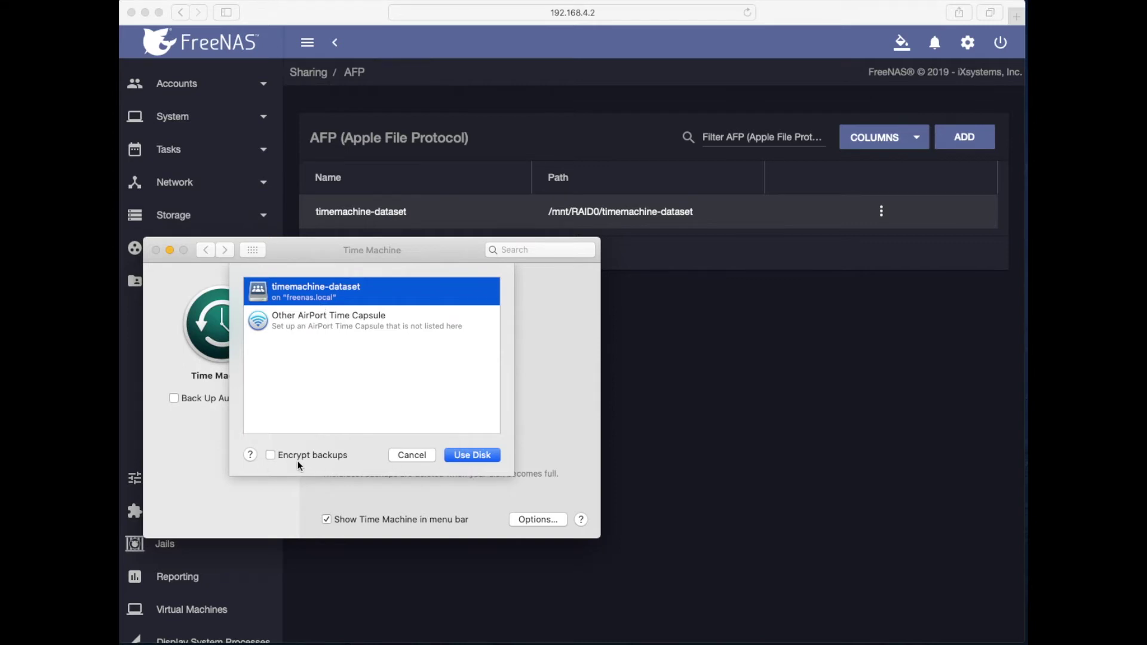
left_click(477, 456)
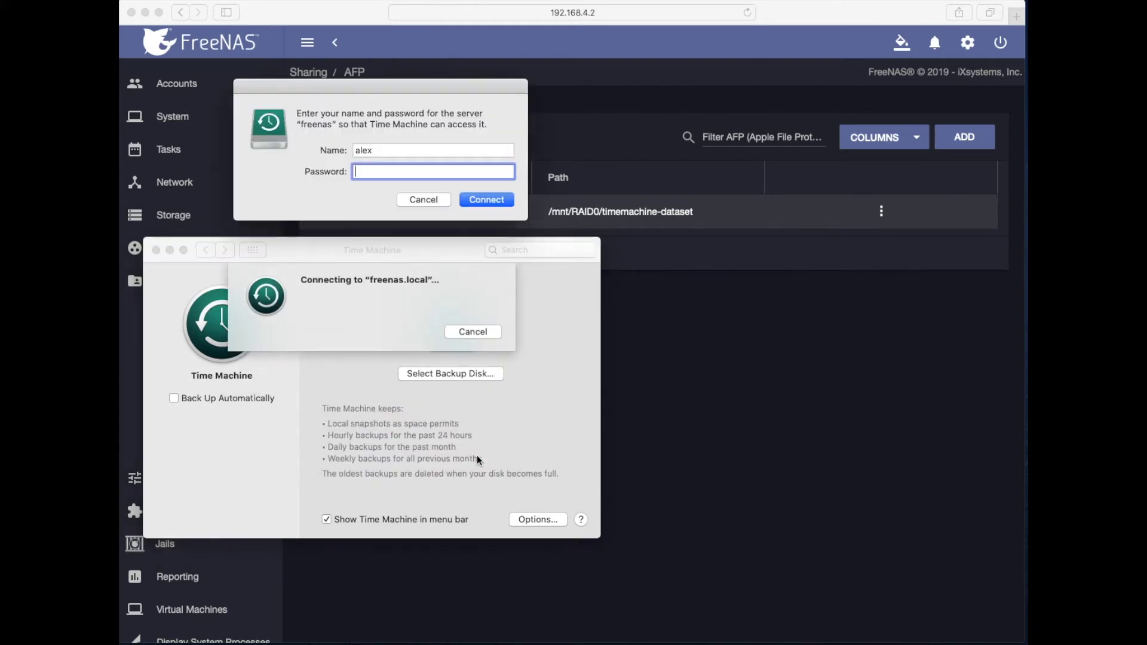
Step: Connect to the share with the alex-mac account name and its password
left_click(375, 147)
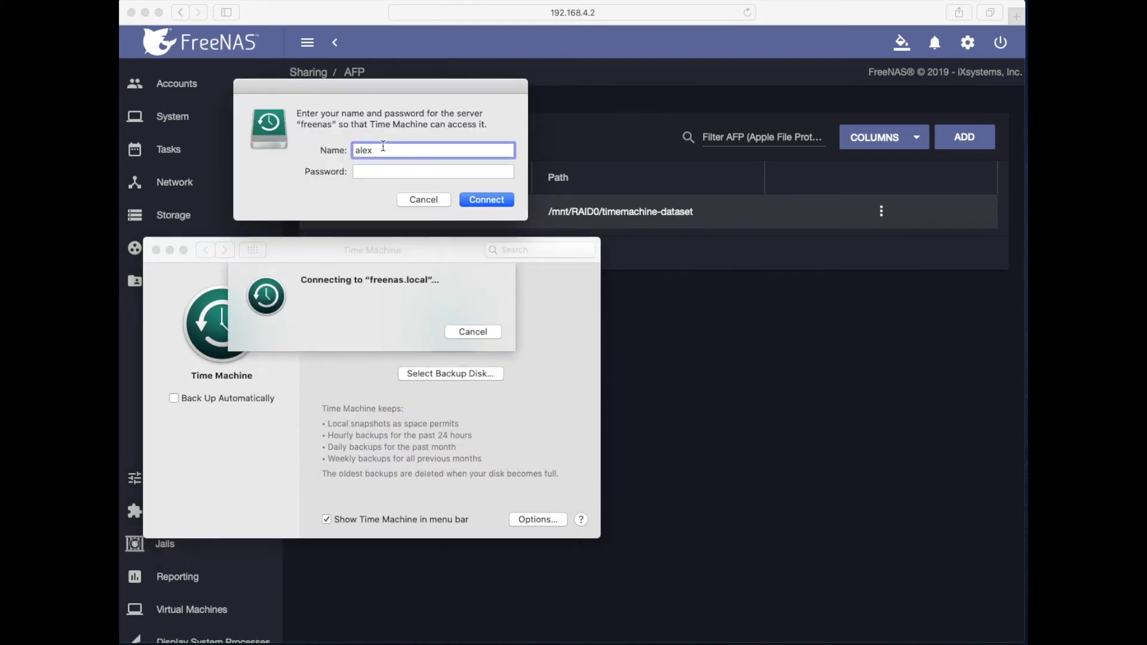
type("-mac")
key("Tab")
type("••")
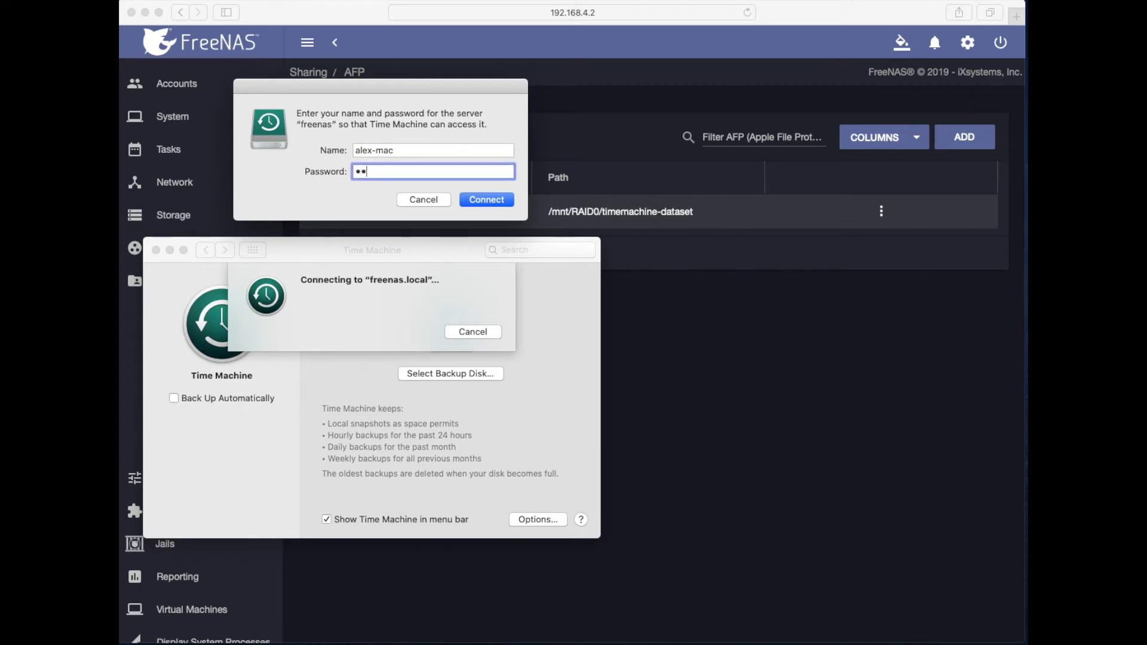
type("••••••••")
key("Return")
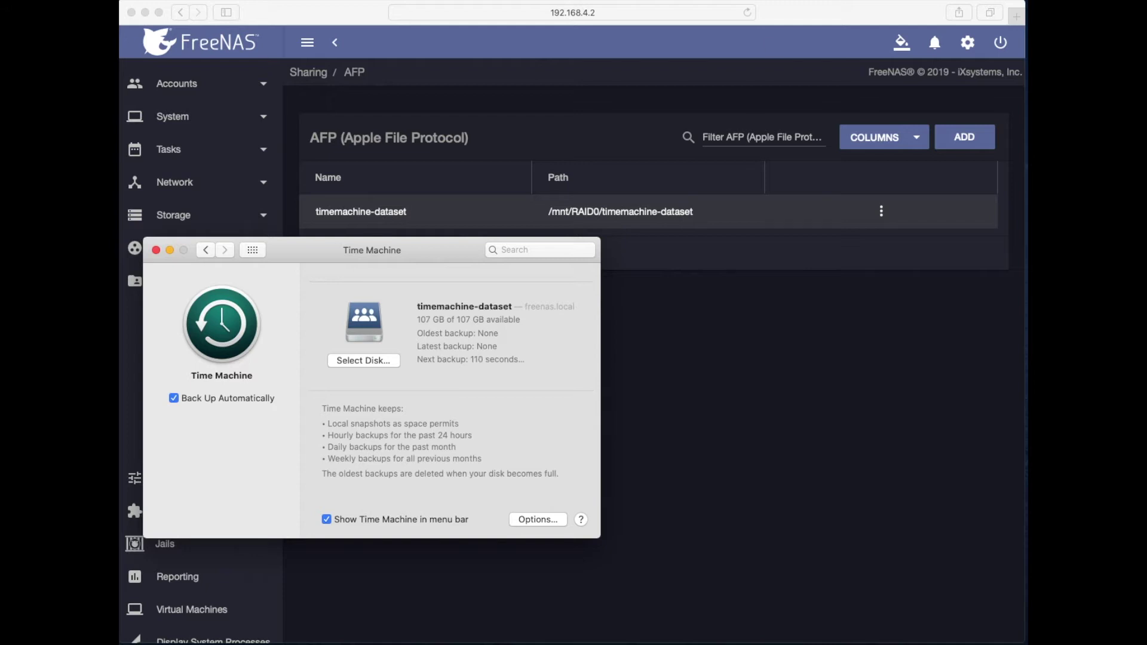
Step: Wait for the first Time Machine backup to timemachine-dataset to get scheduled
key("super+Tab")
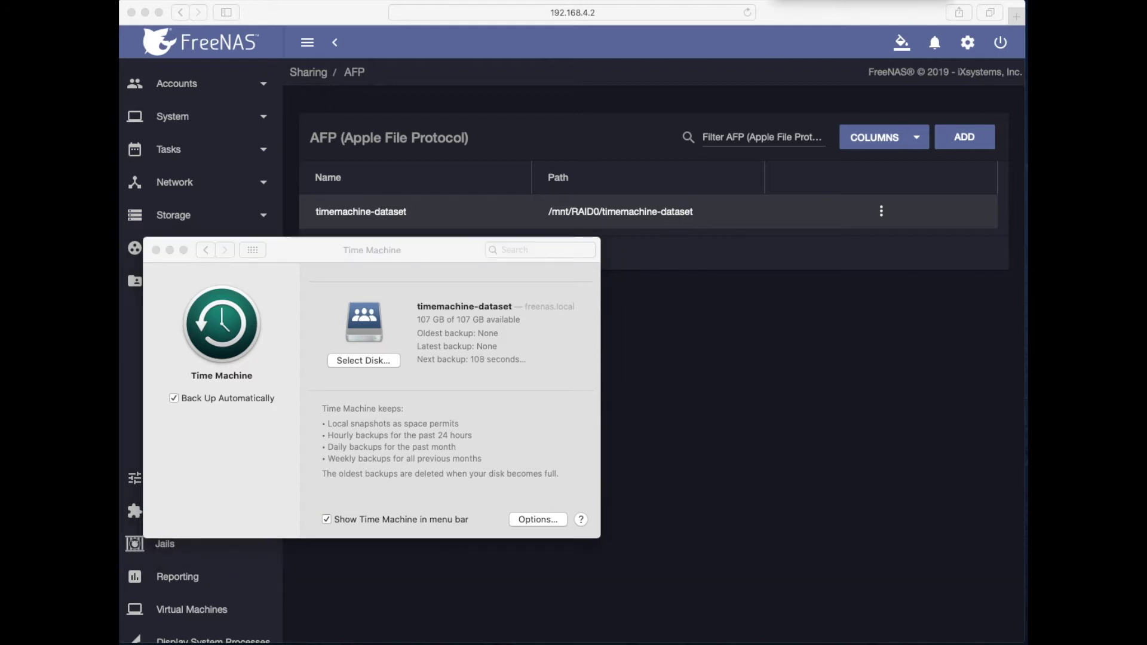